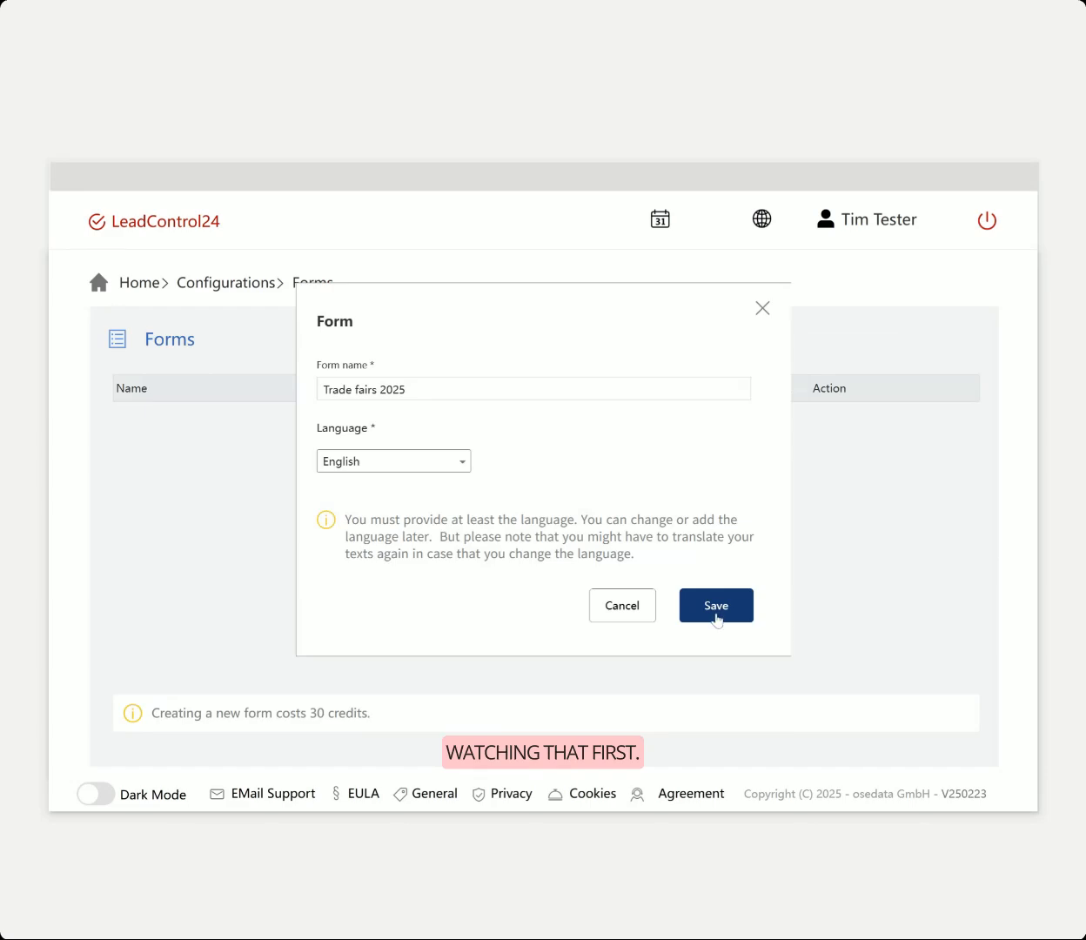
Save the English 'Trade fairs 2025' form and start copying it into another language
click(701, 606)
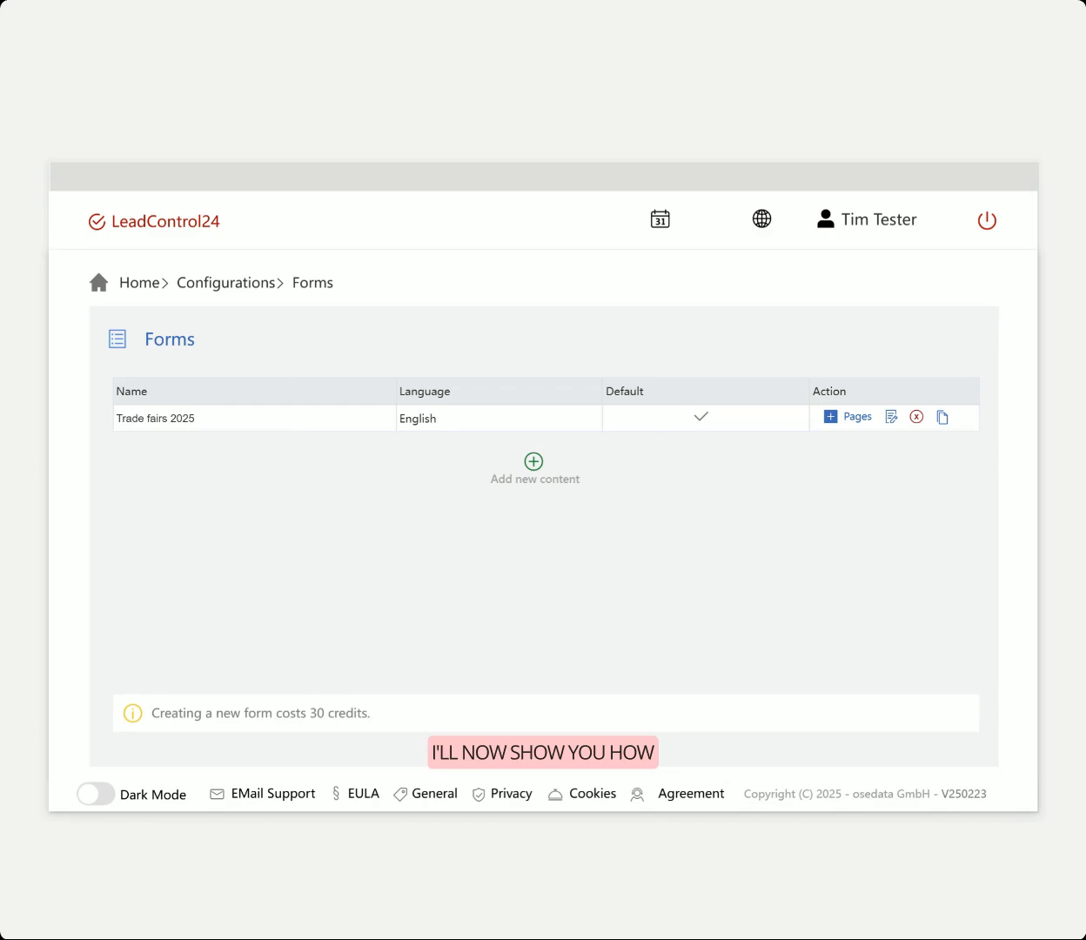
click(943, 418)
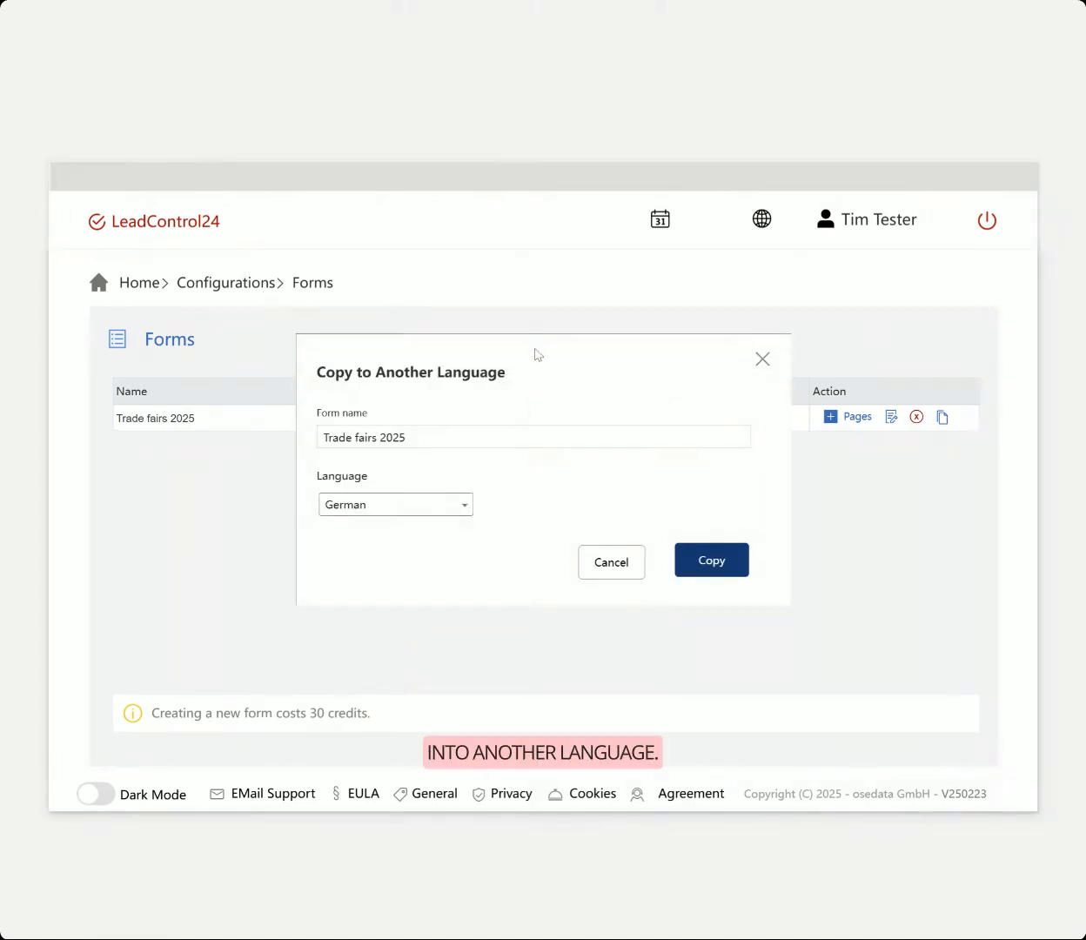
Choose German as the language and create the copy of the Trade fairs 2025 form
click(461, 509)
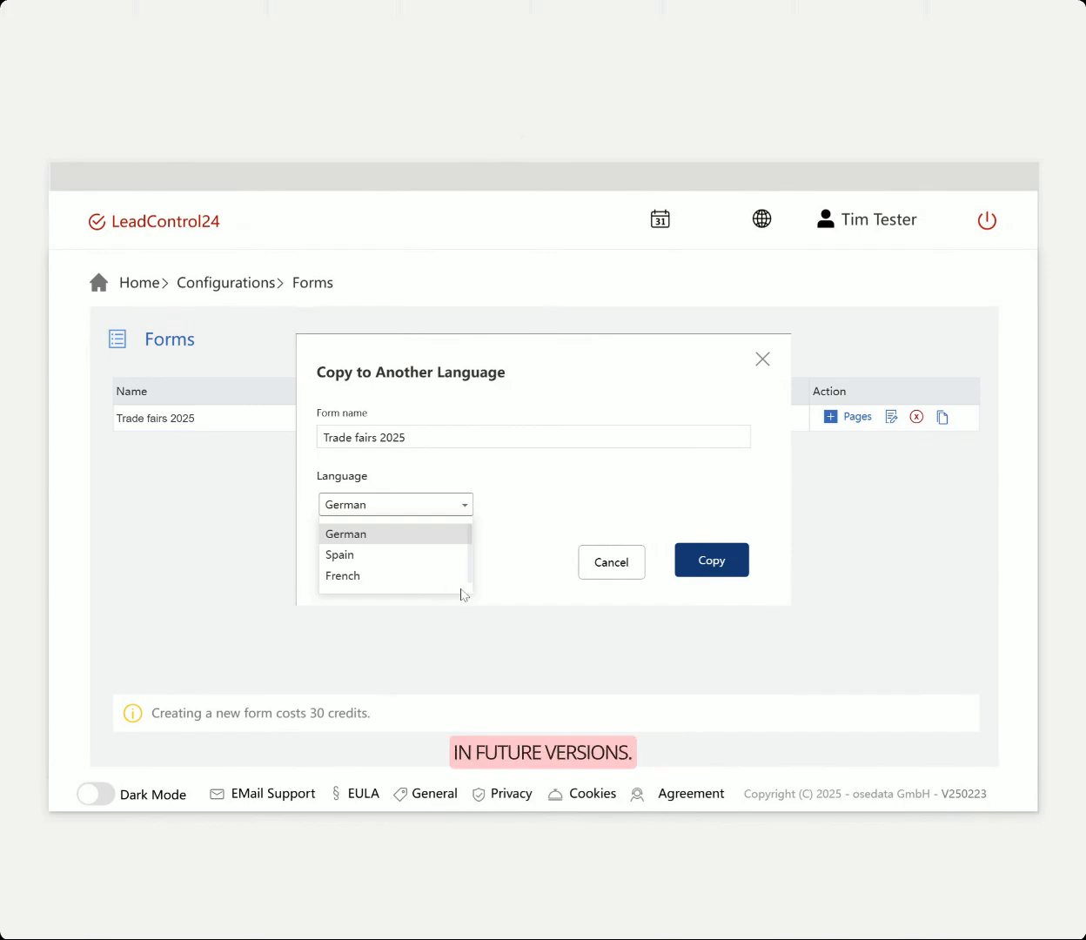
click(531, 498)
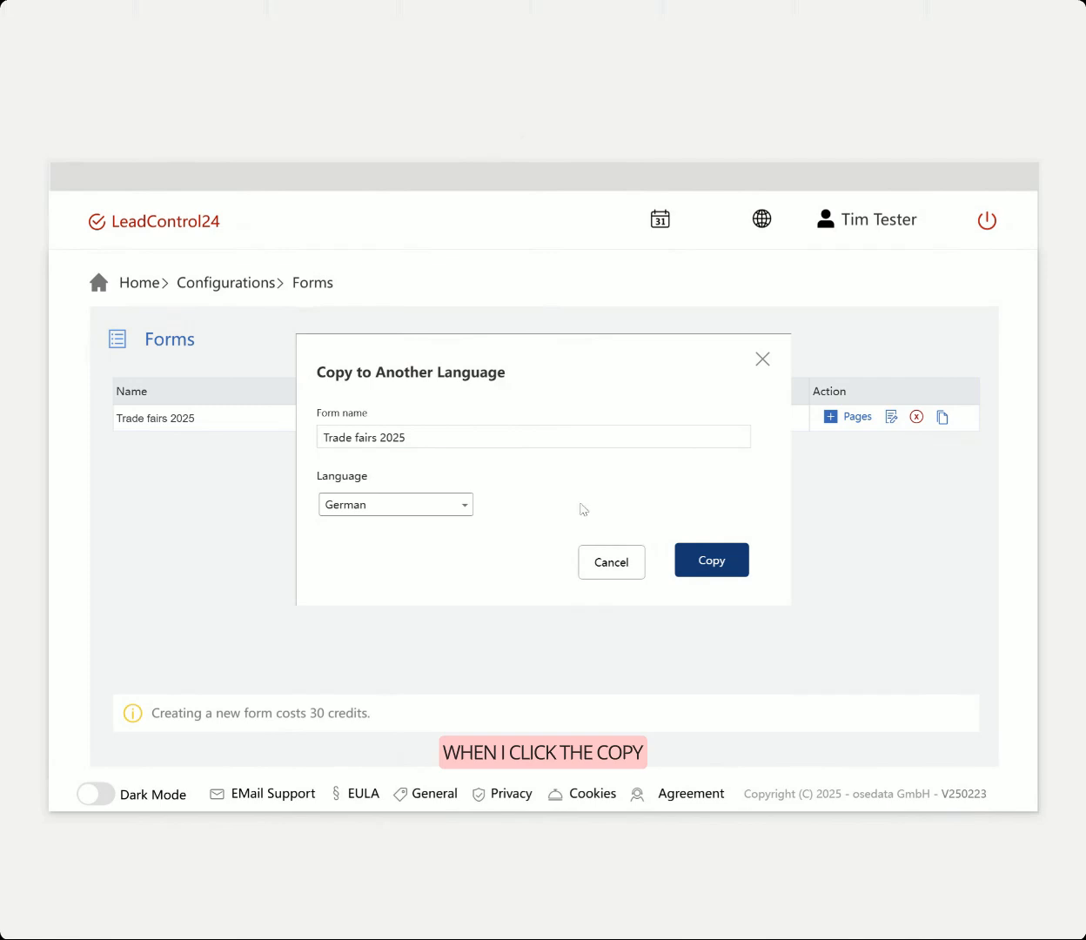
click(702, 566)
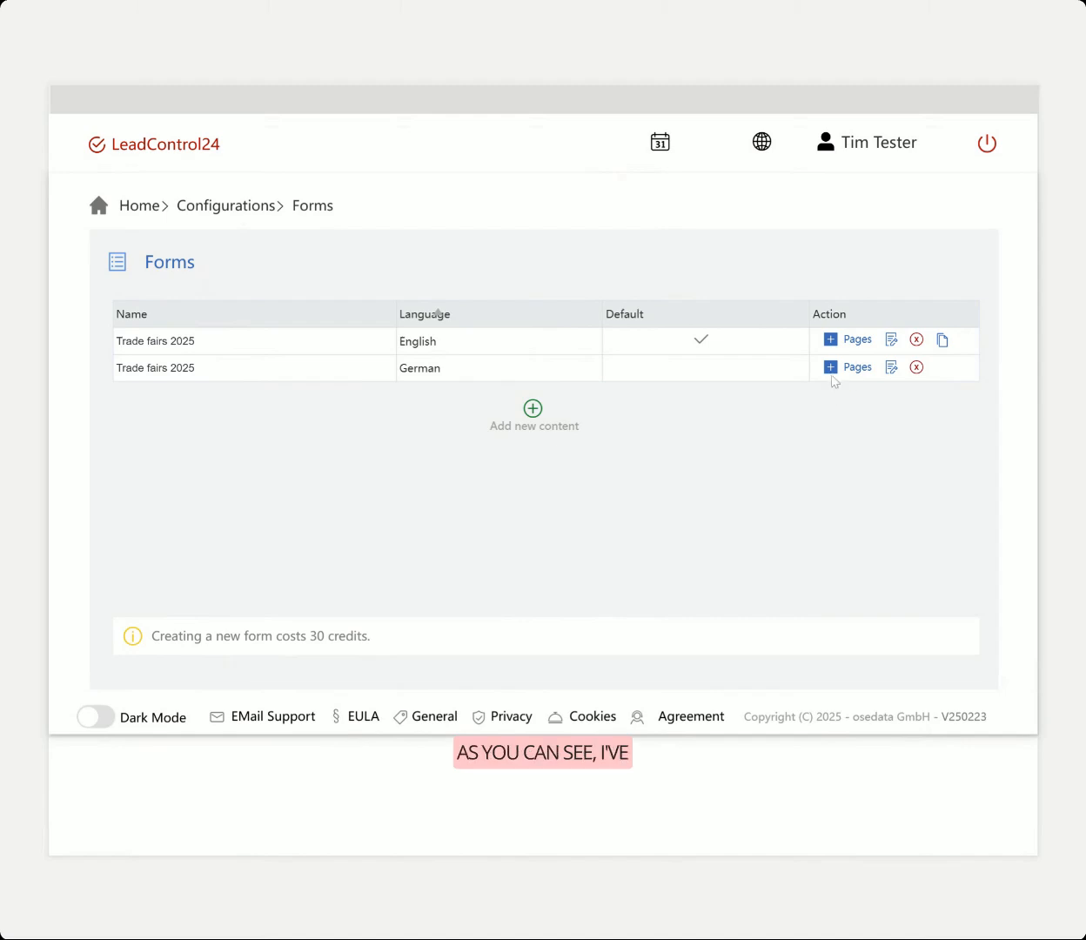
Preview the Produkte box on the German form's Interesse page
click(831, 367)
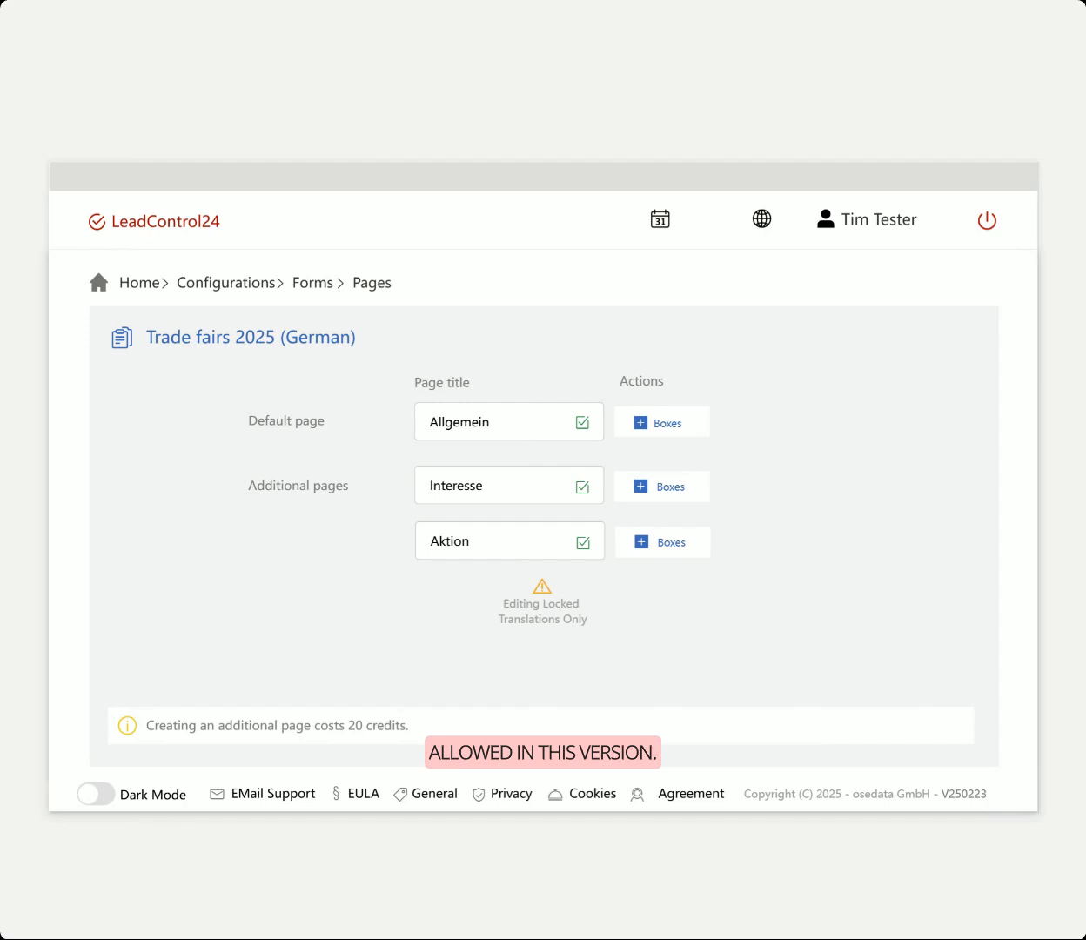
click(642, 489)
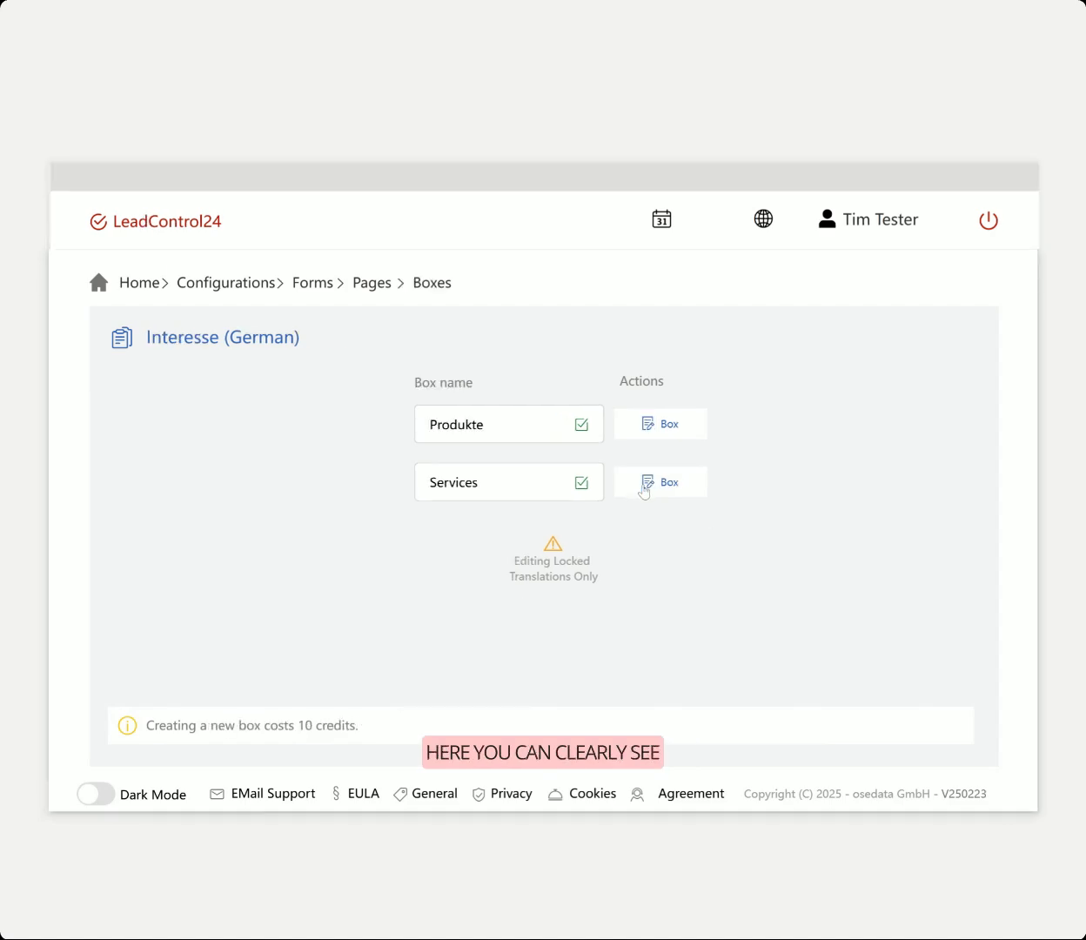
click(652, 431)
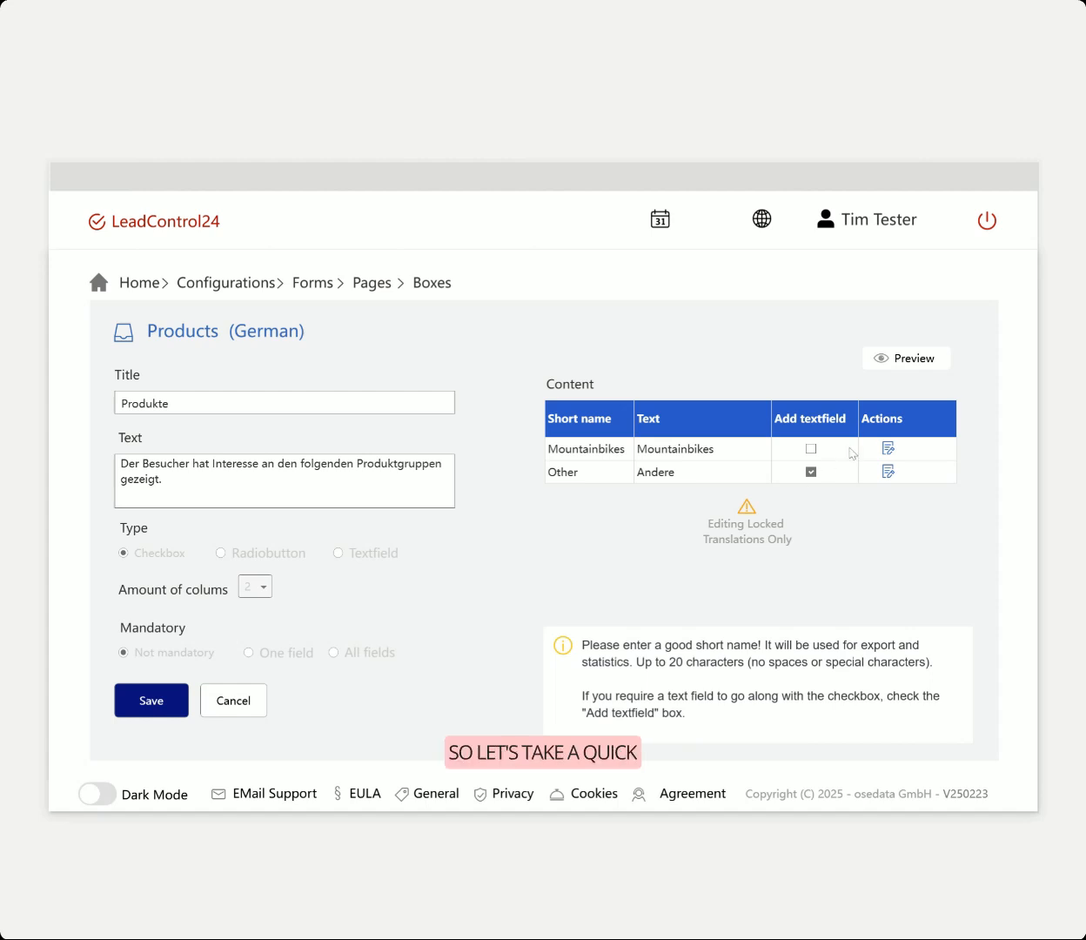
click(907, 368)
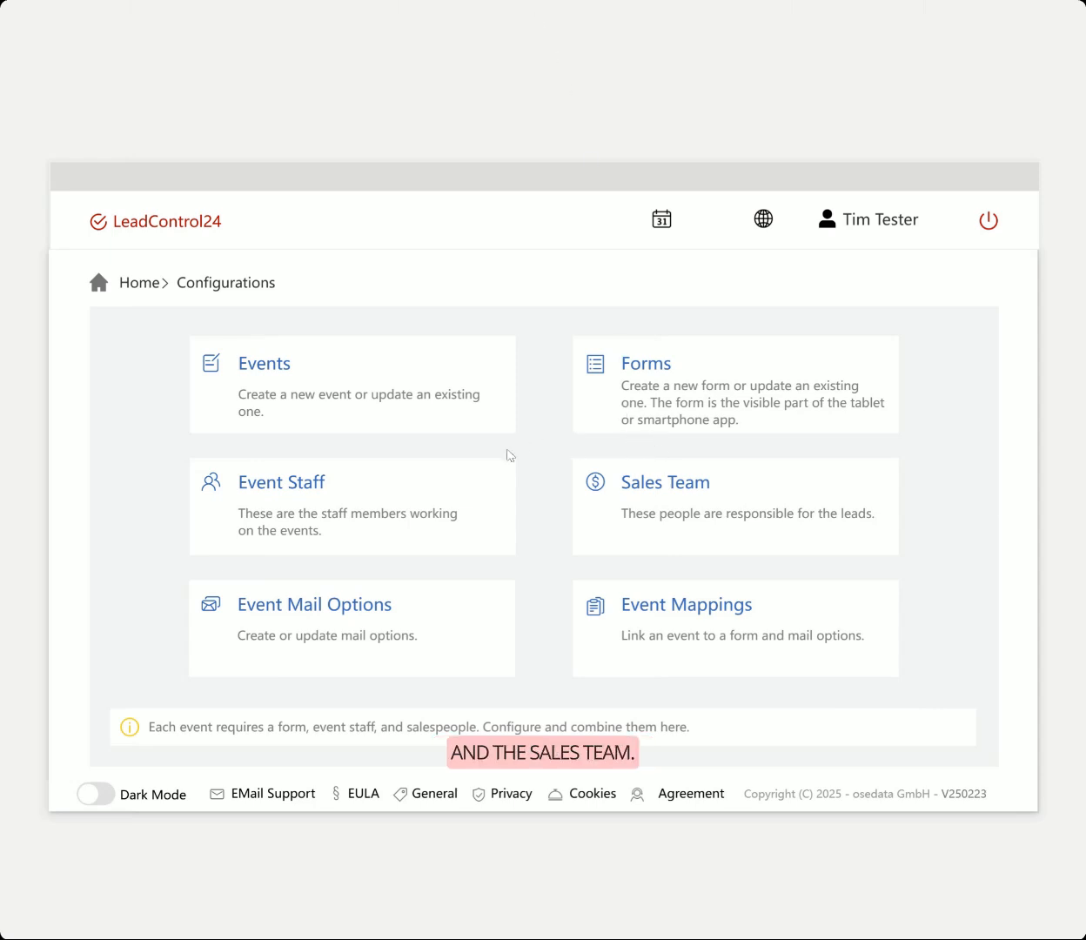
Open the event staff member's record and close it without saving
click(451, 508)
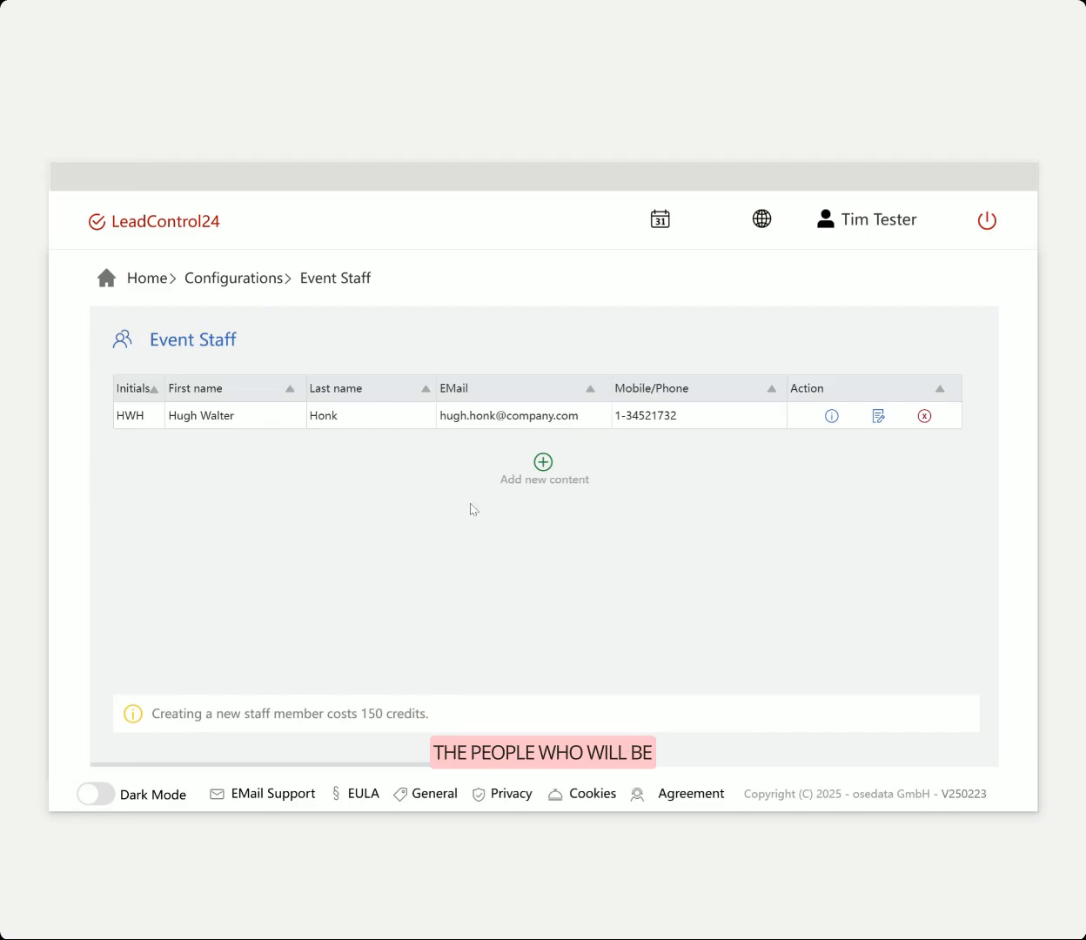
click(879, 418)
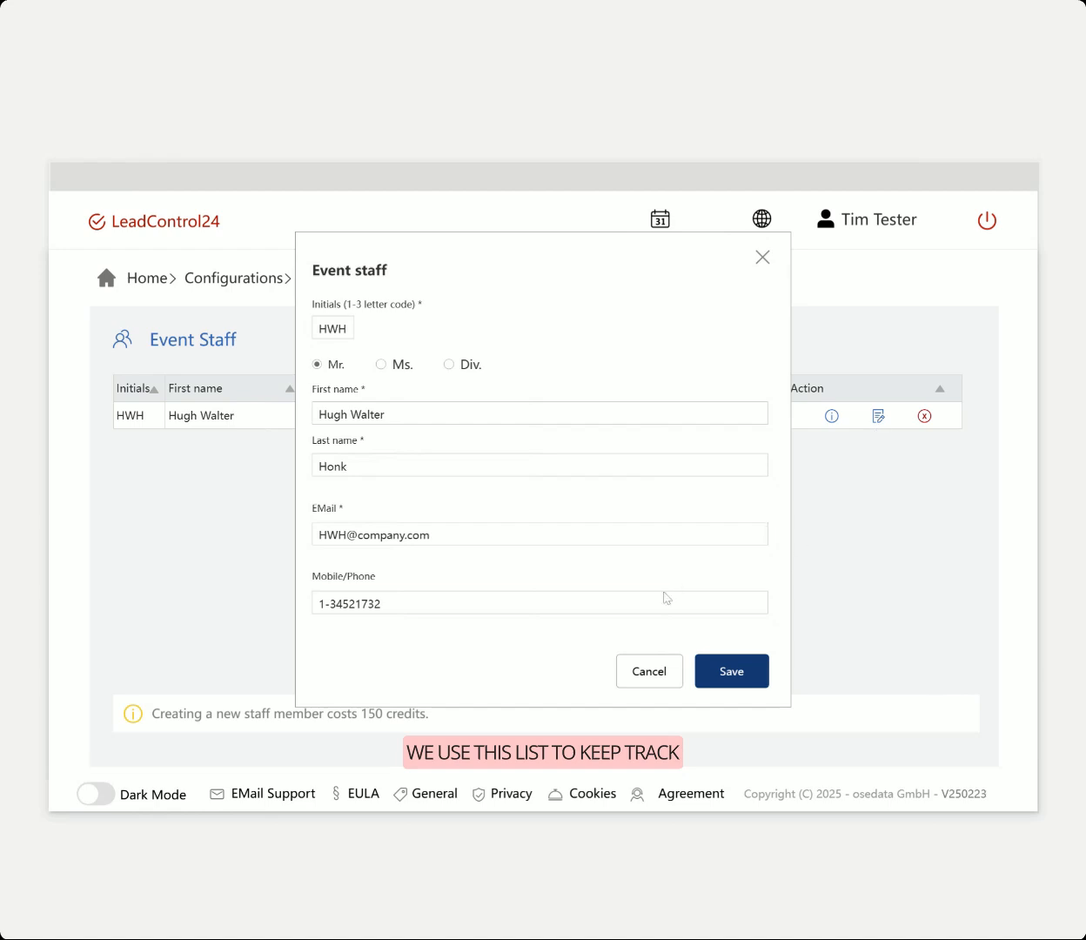
click(638, 677)
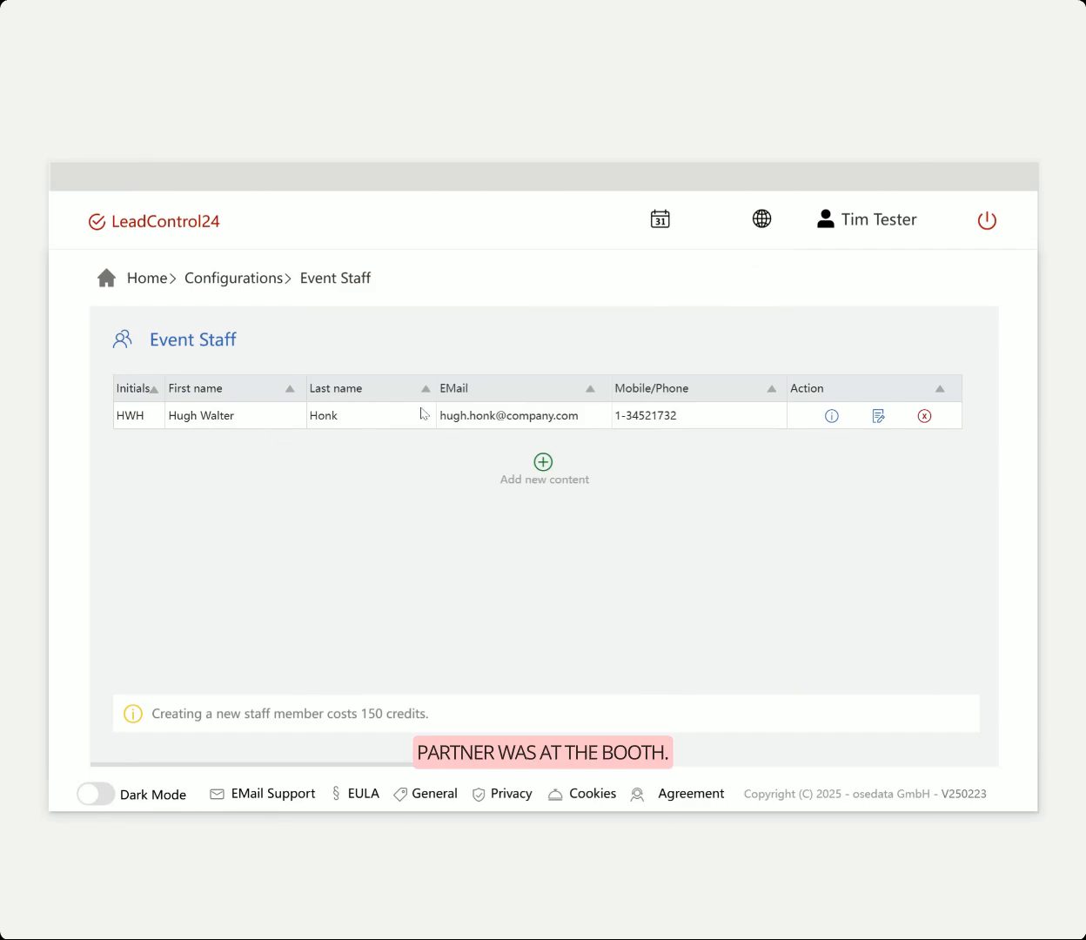
Inspect the sales team member's record and close it unchanged
click(260, 279)
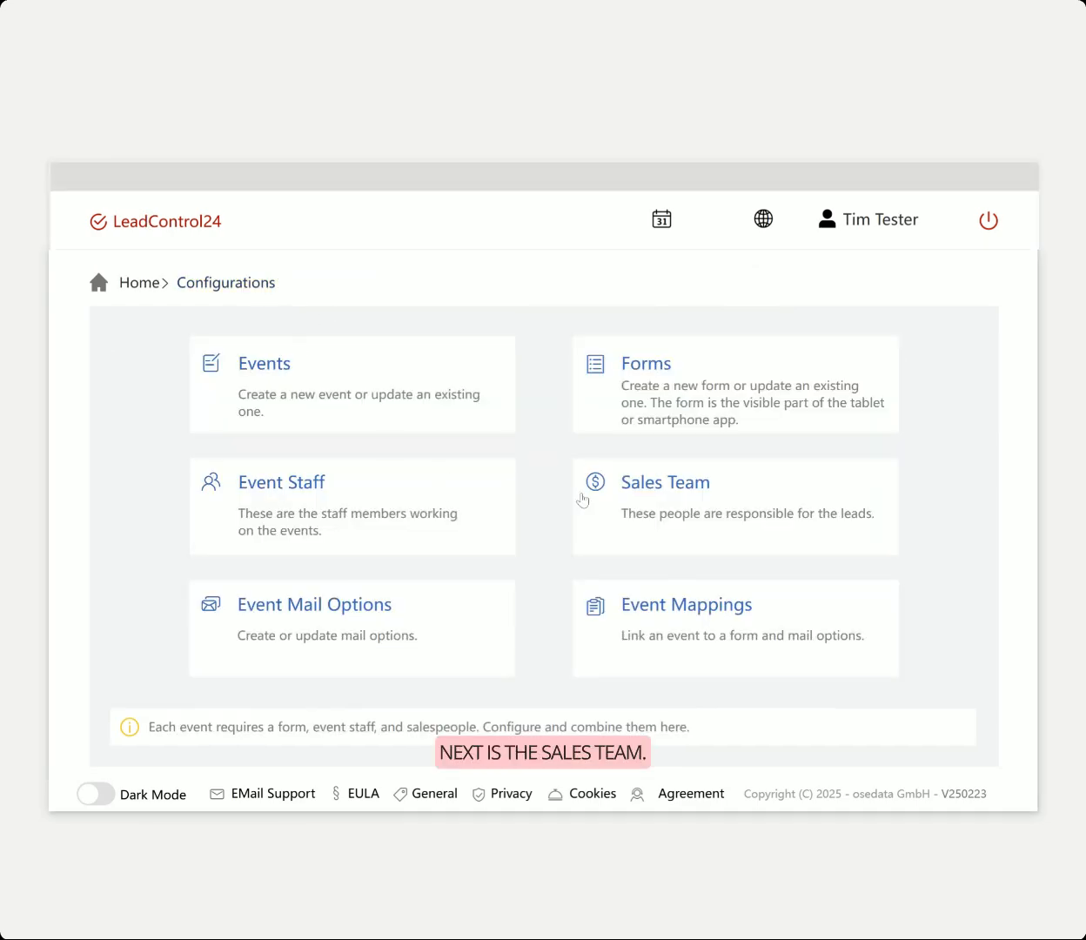
click(744, 494)
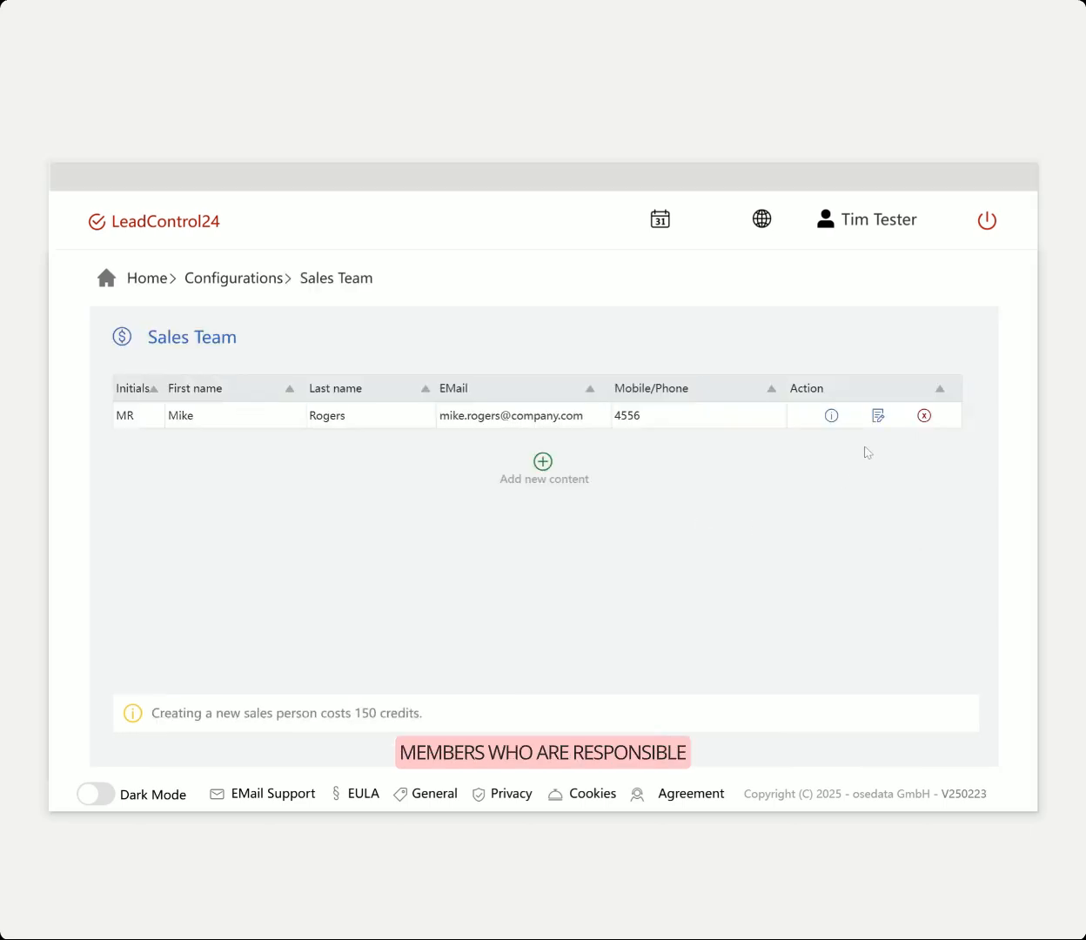
click(878, 417)
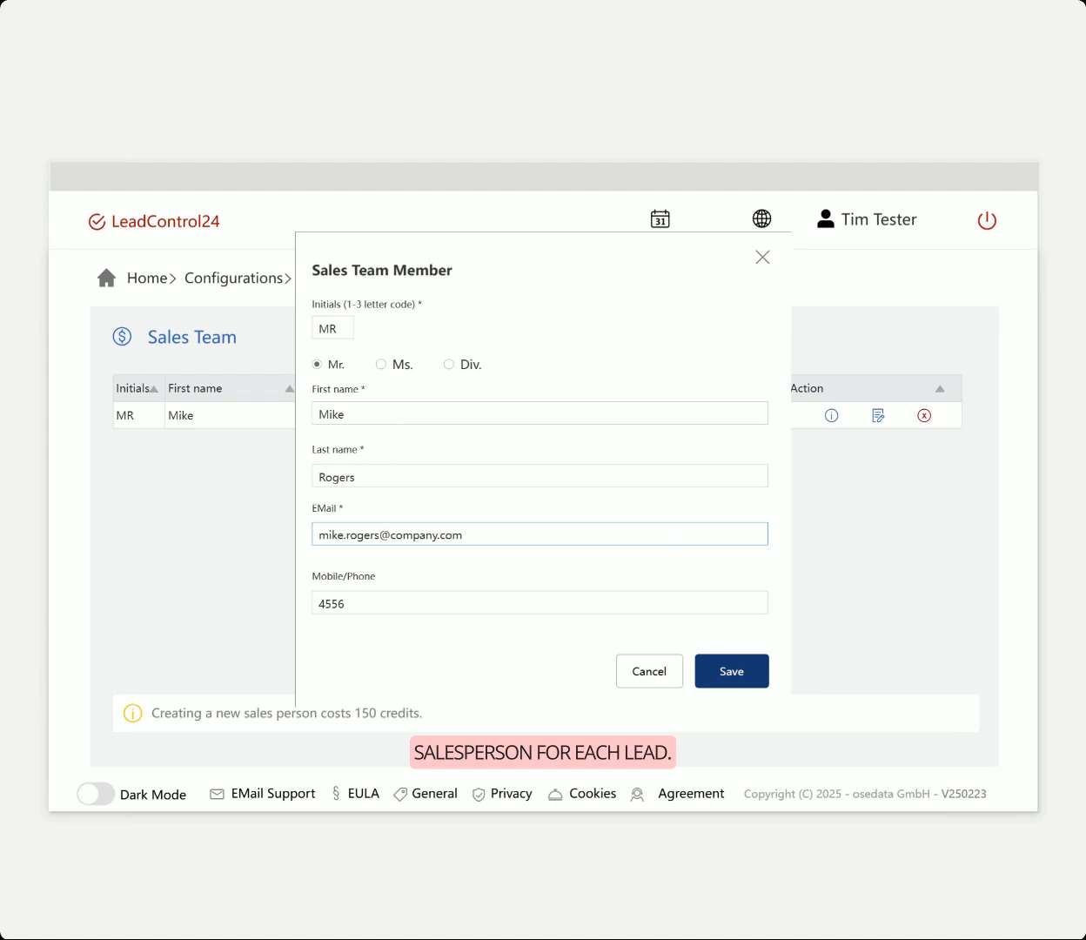
click(654, 669)
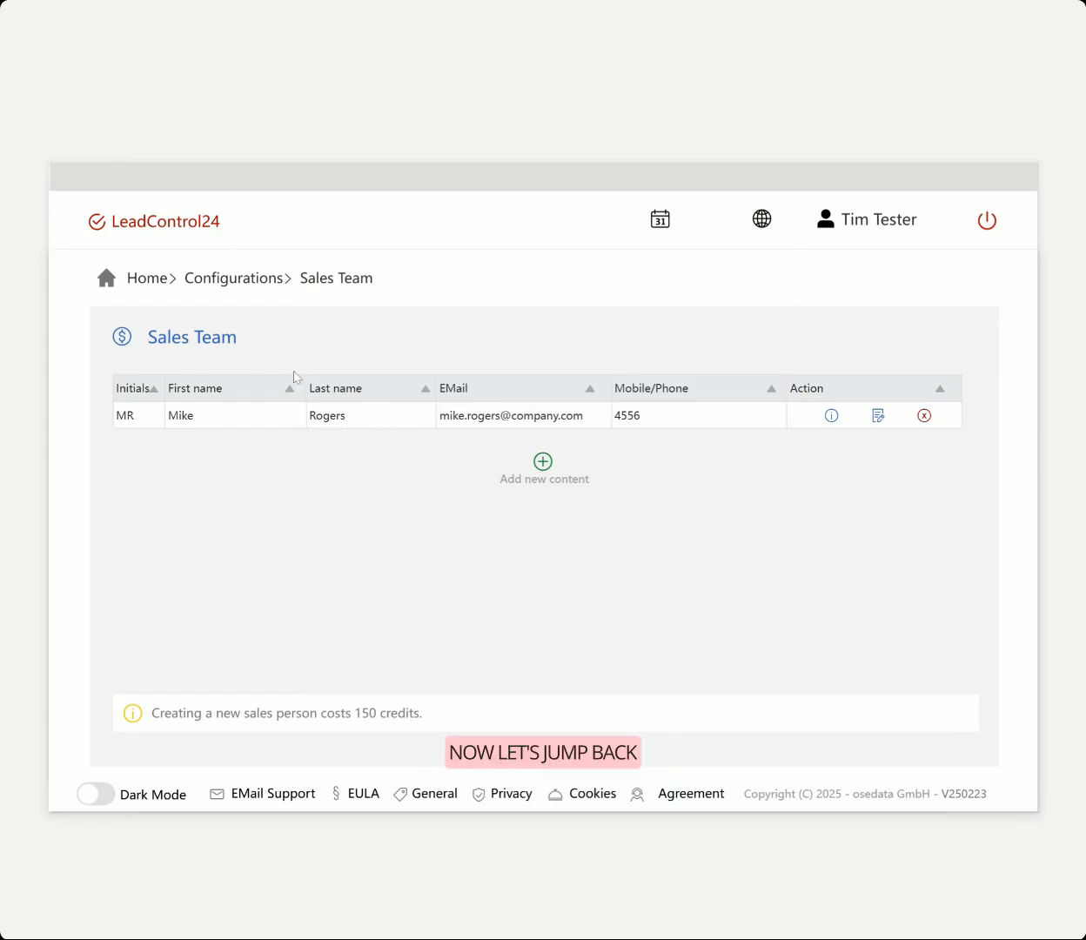
click(222, 278)
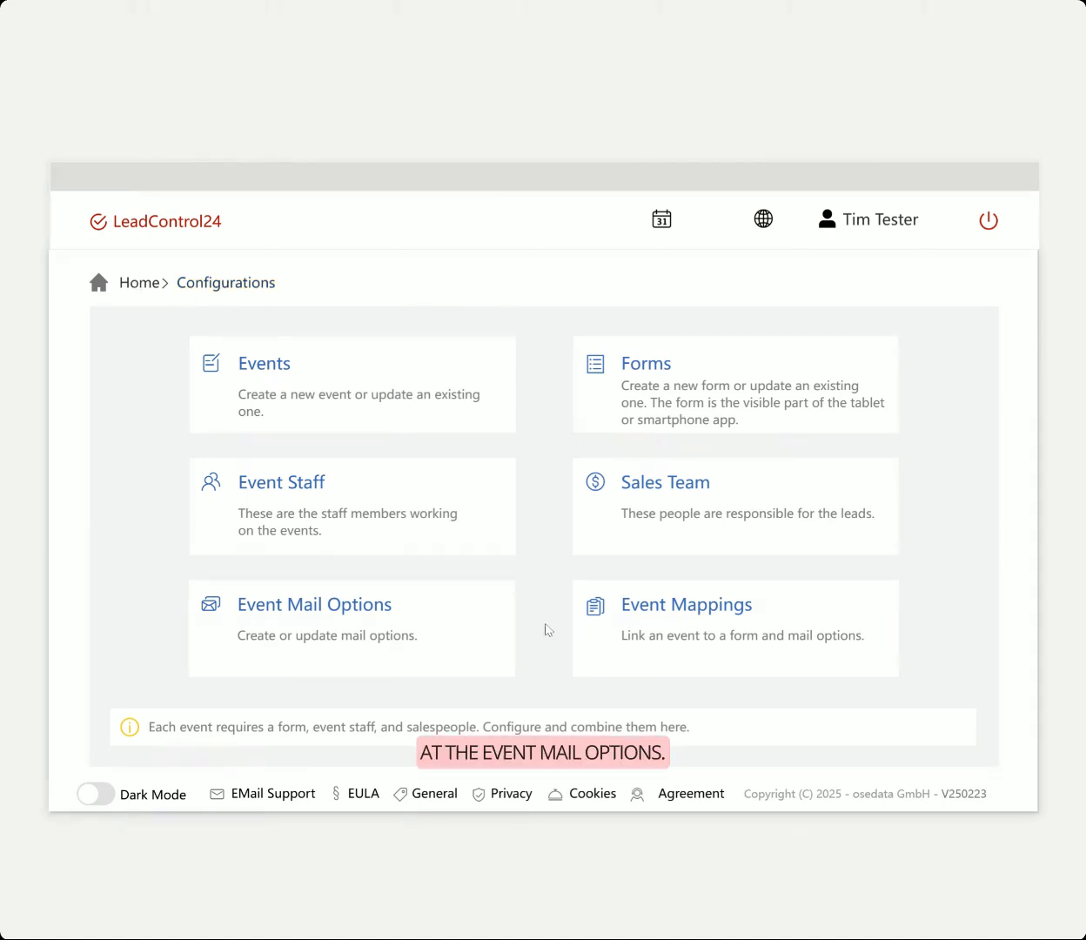
Open Event Mail Options, then the Visitor Mail list
click(453, 623)
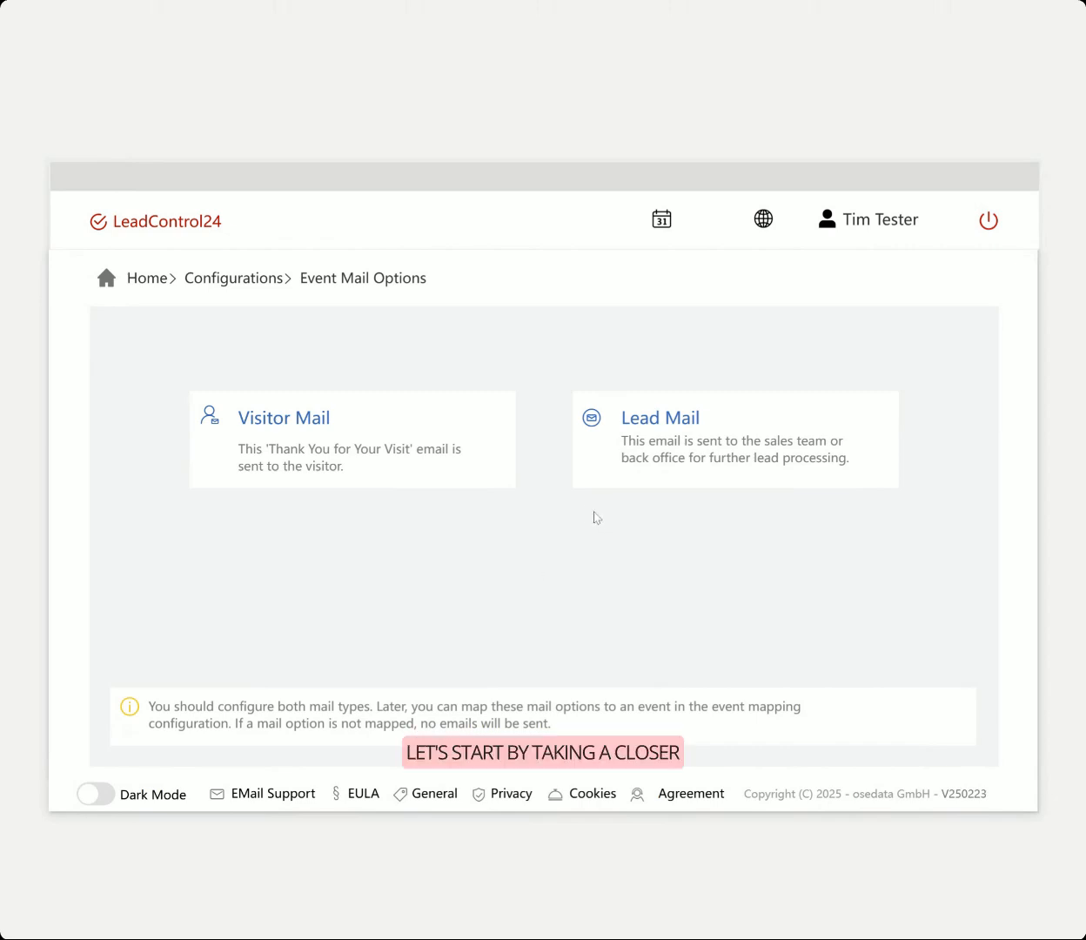
click(433, 424)
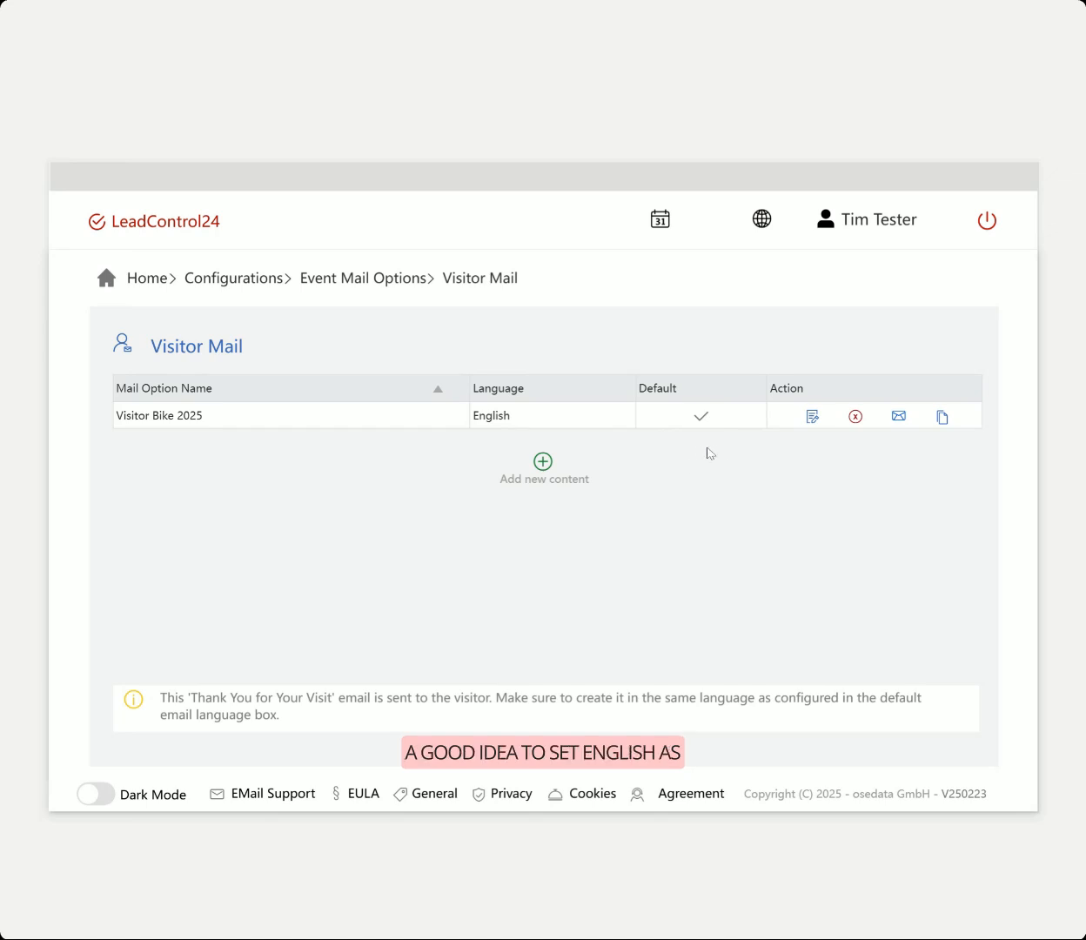
Open the Visitor Bike 2025 mail and leave all CC and BCC switches off
click(899, 418)
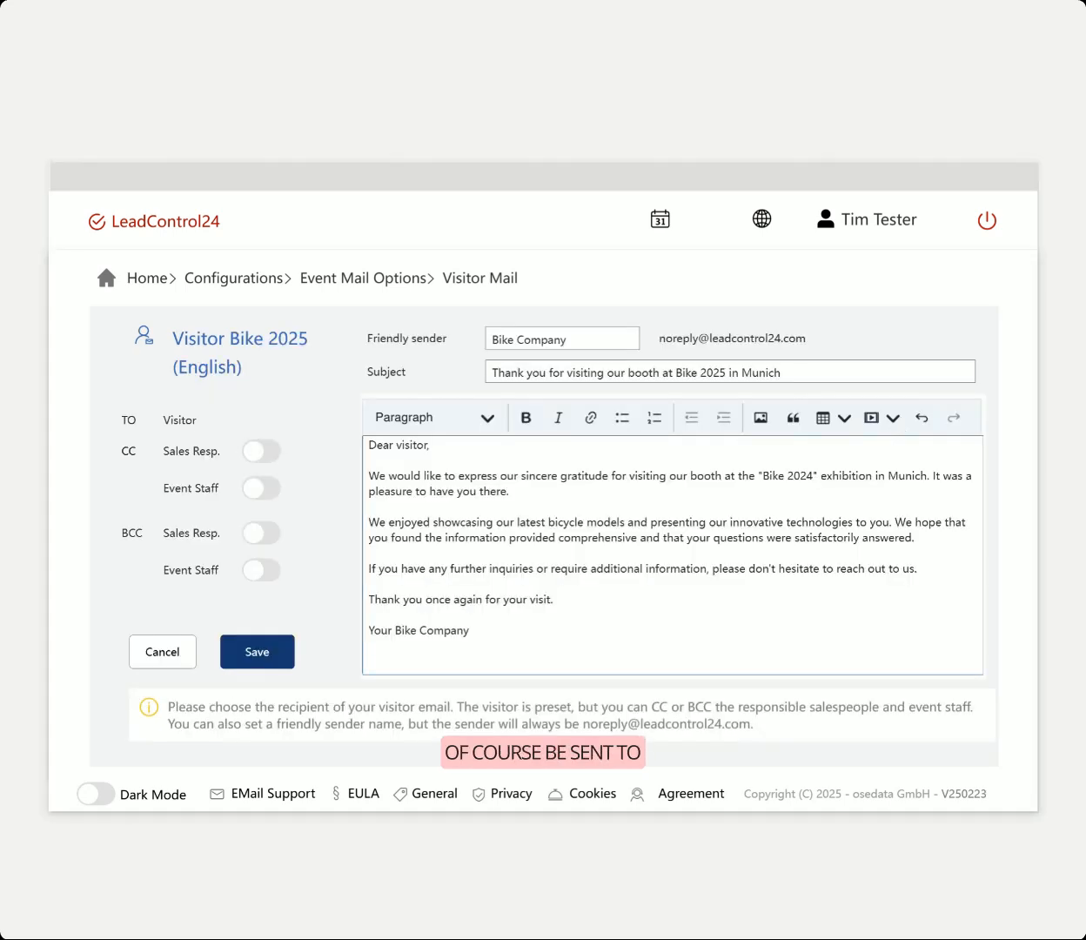
double_click(180, 420)
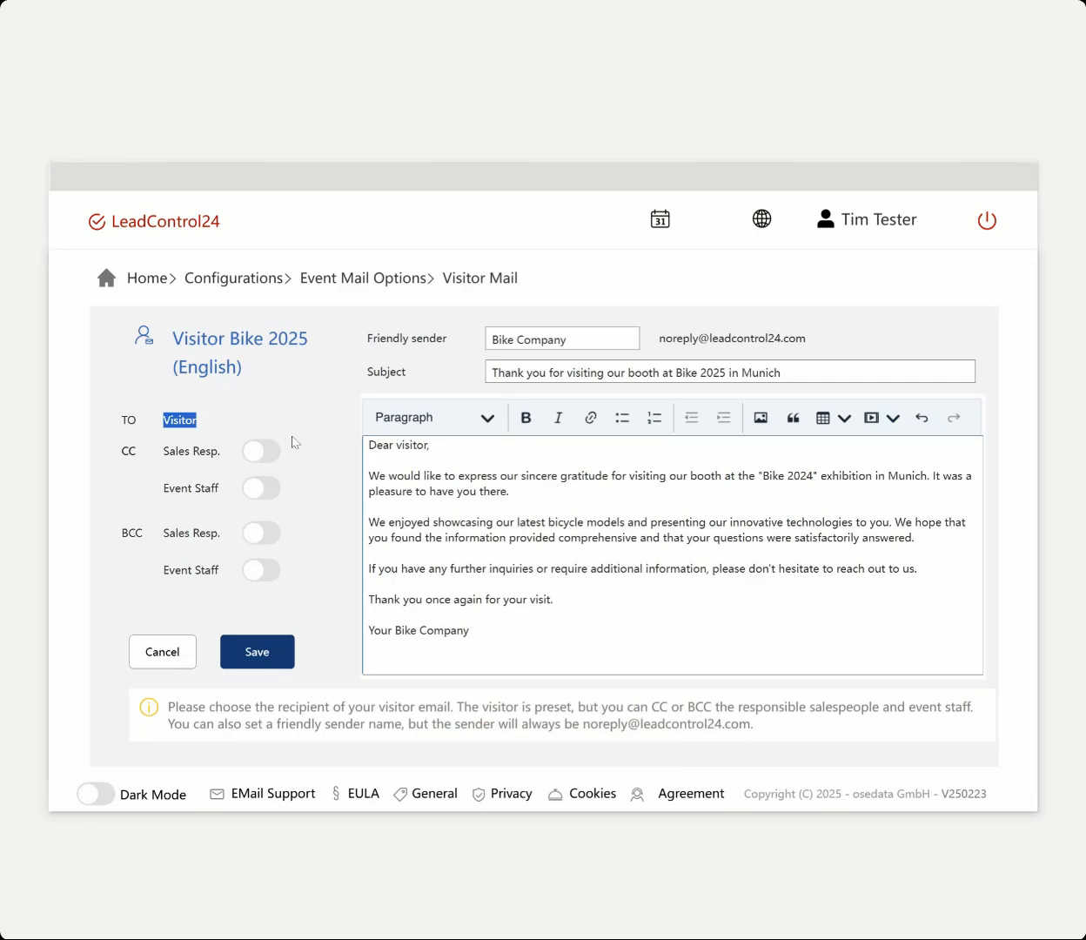
click(333, 461)
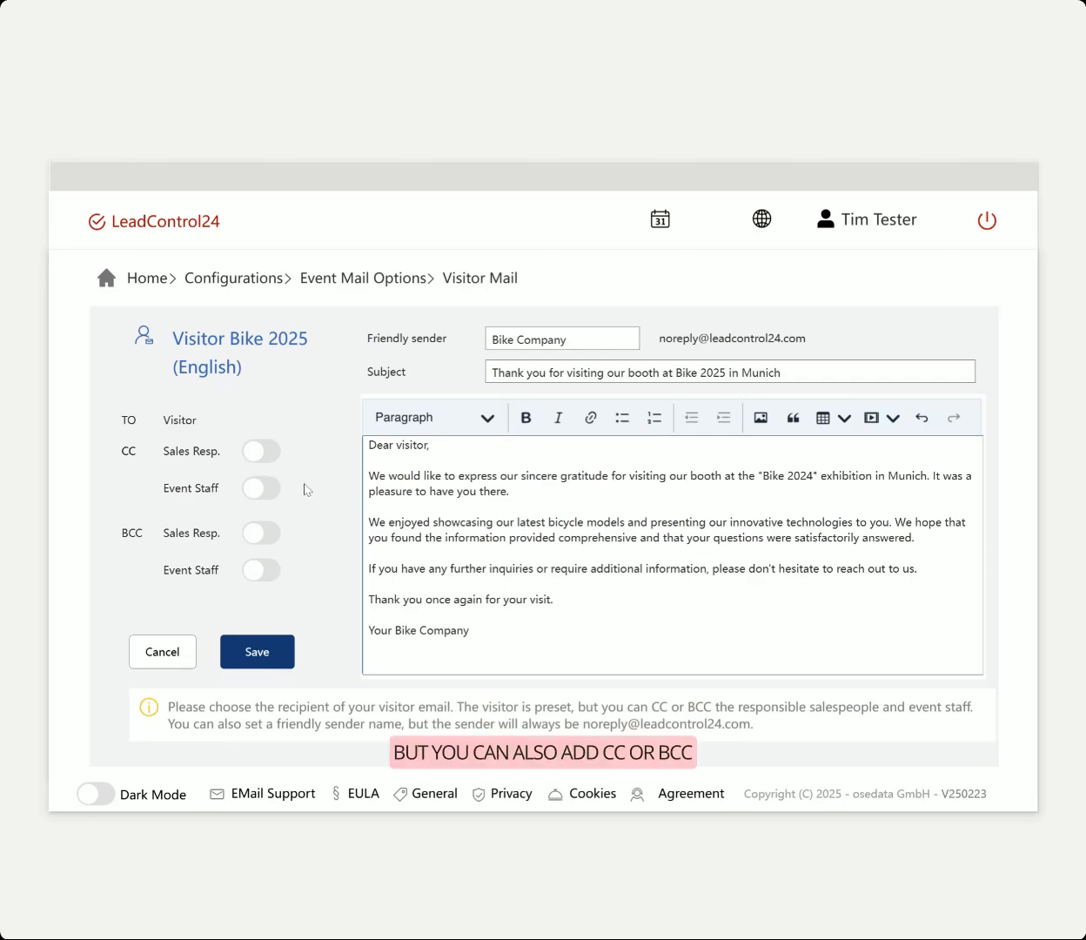
click(259, 454)
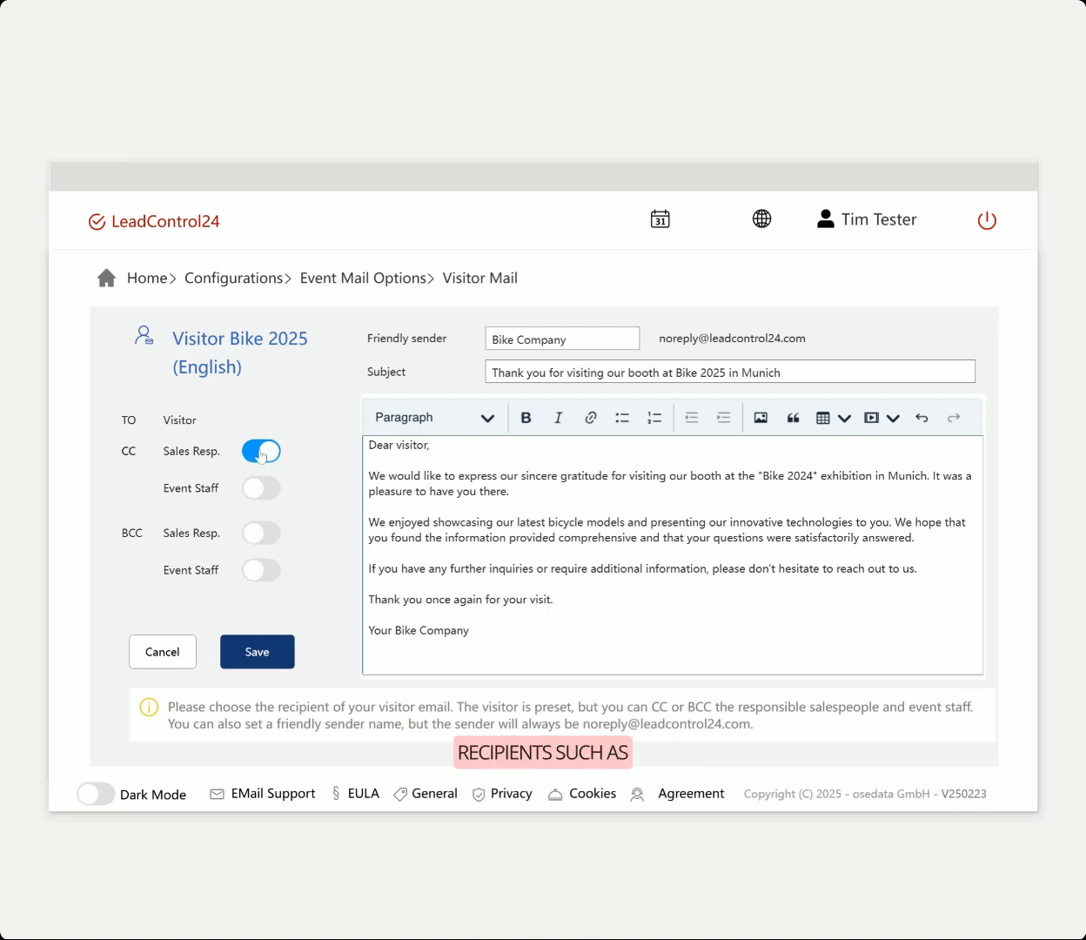
click(261, 534)
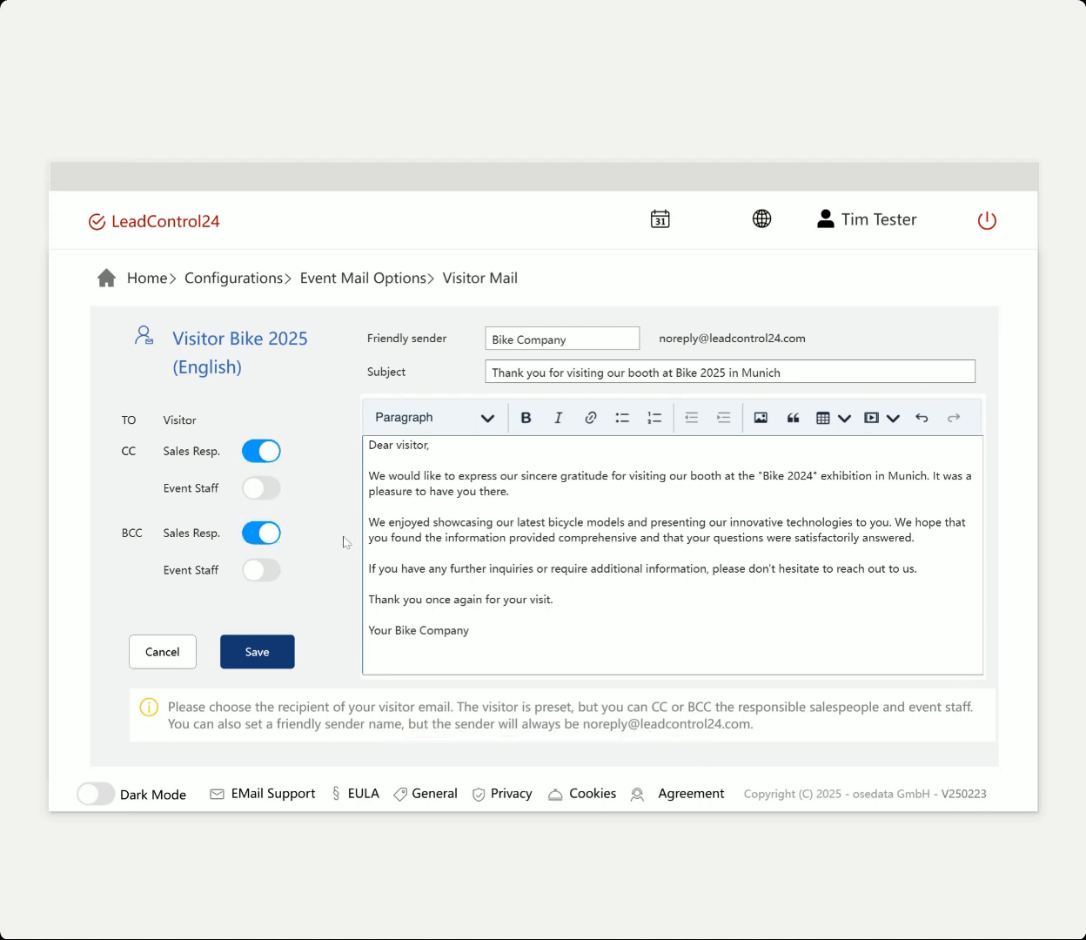
click(262, 571)
click(266, 535)
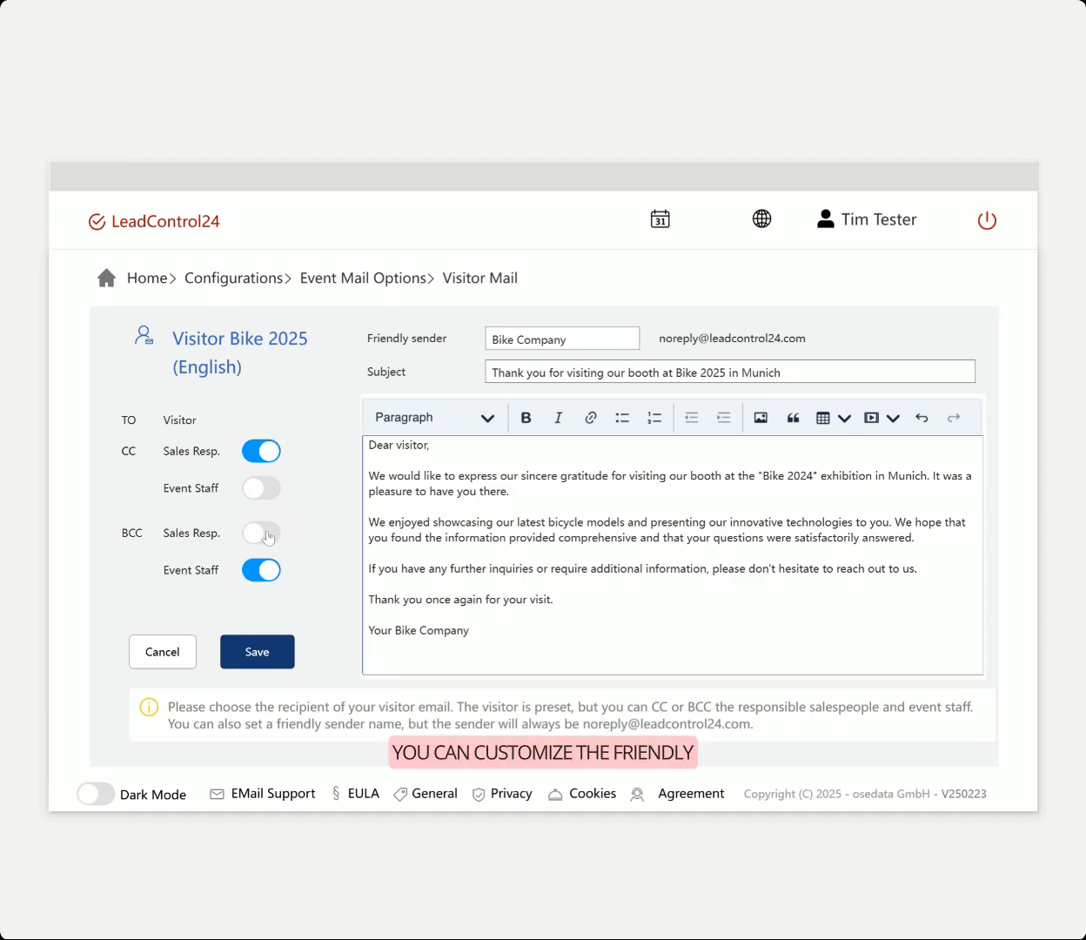
click(260, 452)
click(249, 567)
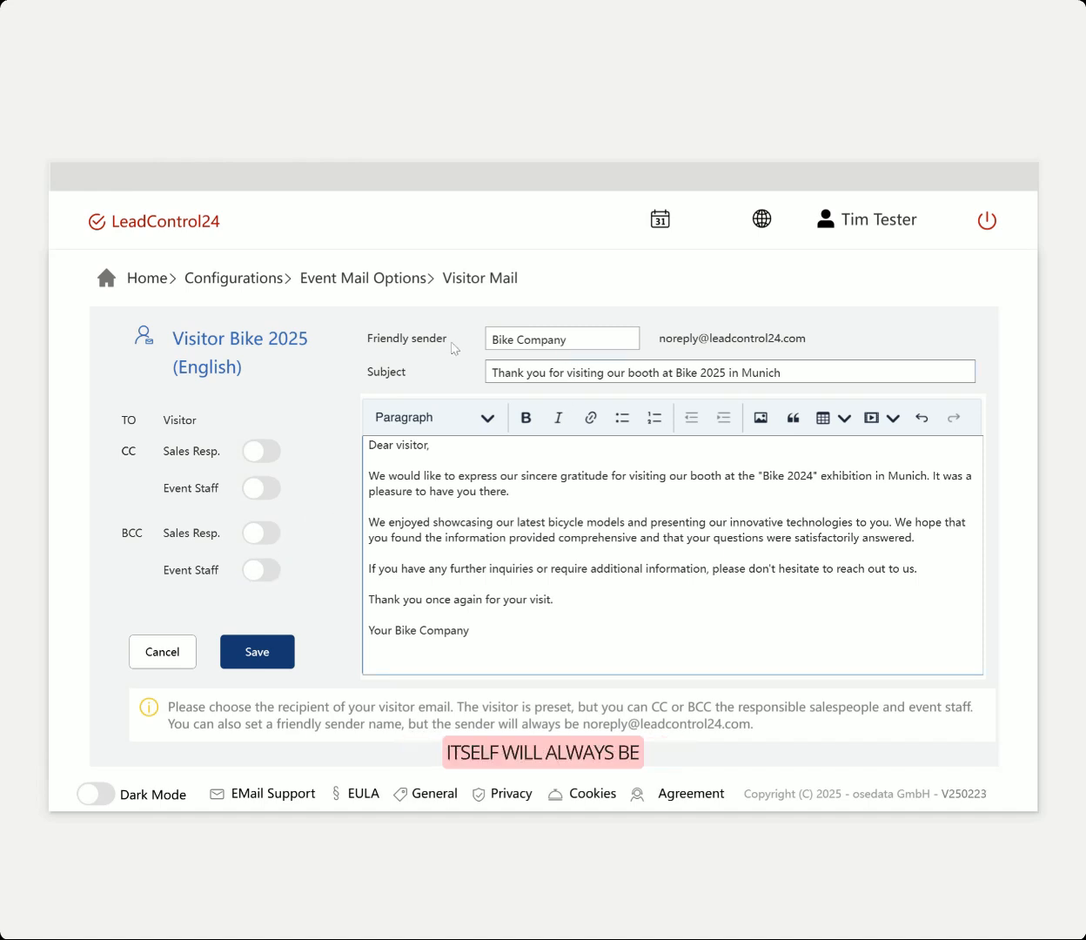
Review the sender name, noreply address and mail body, then return to Event Mail Options
drag(500, 341, 555, 341)
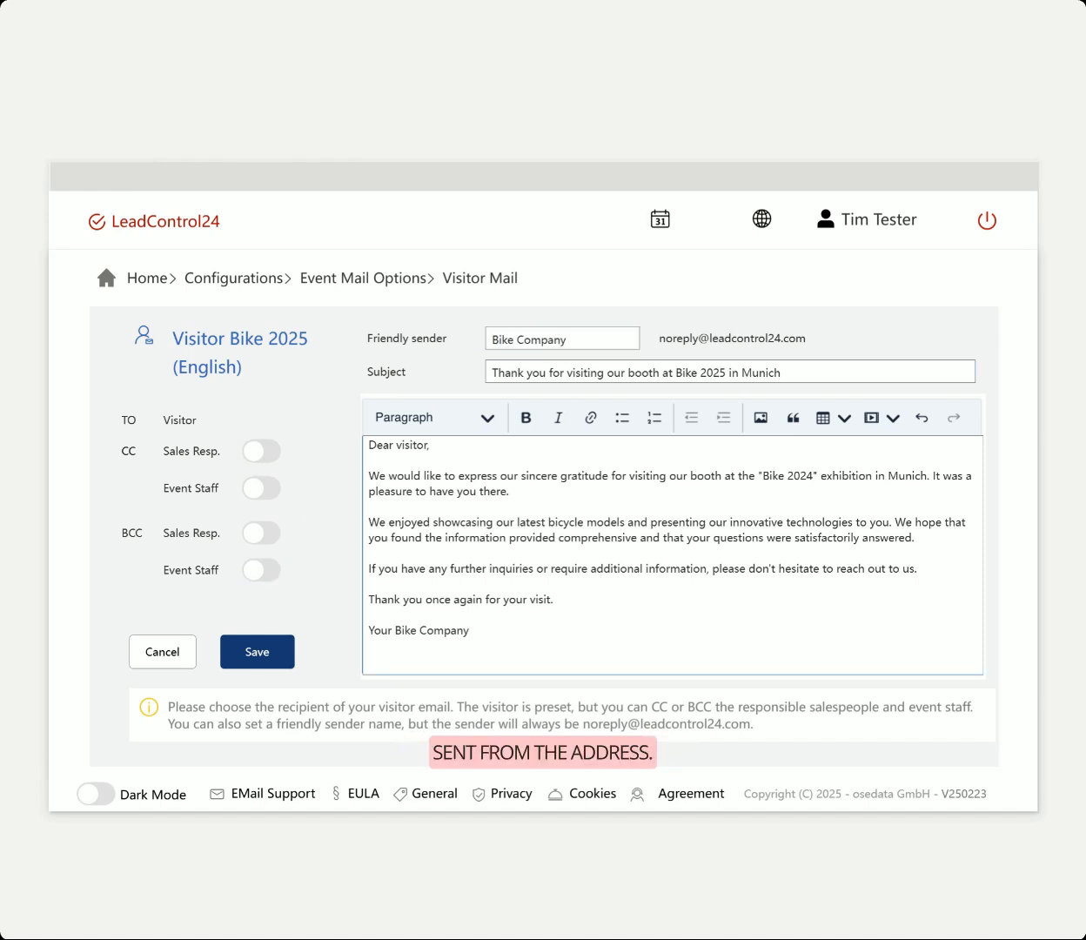
double_click(679, 339)
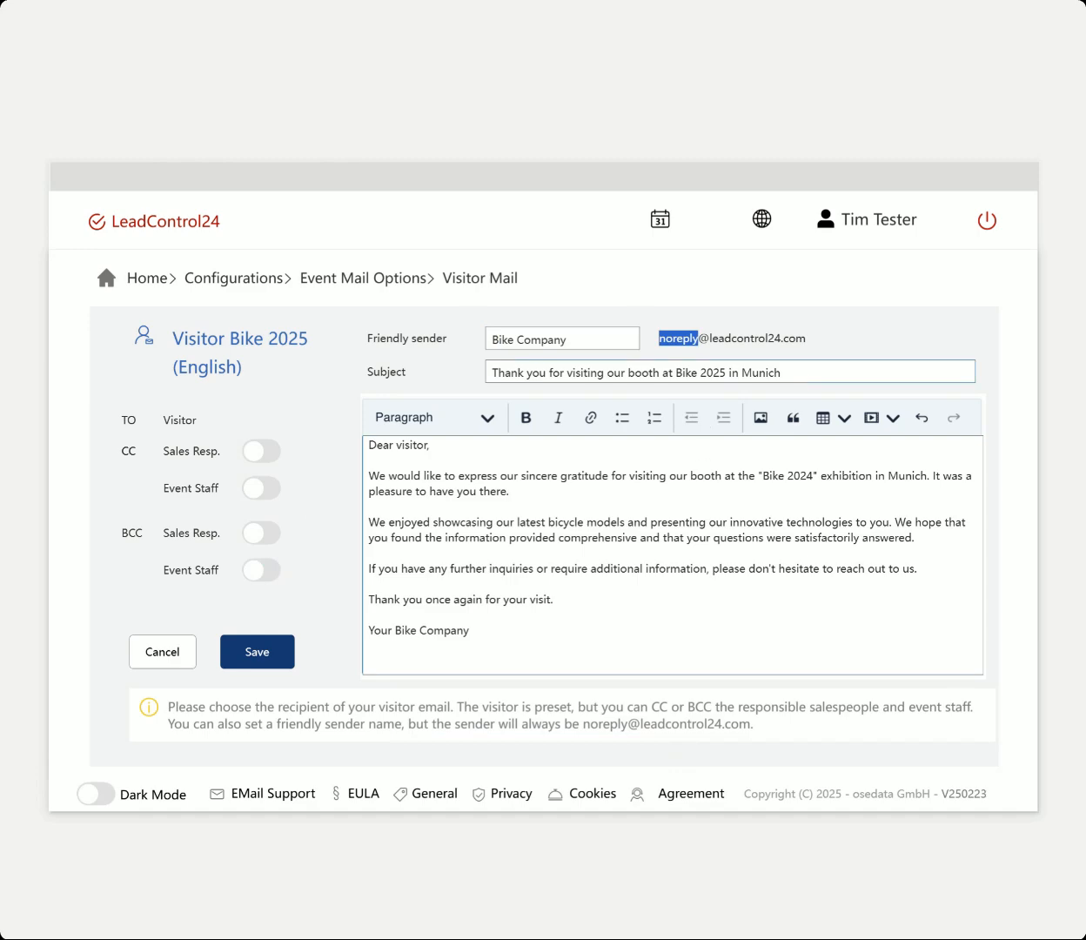
click(674, 464)
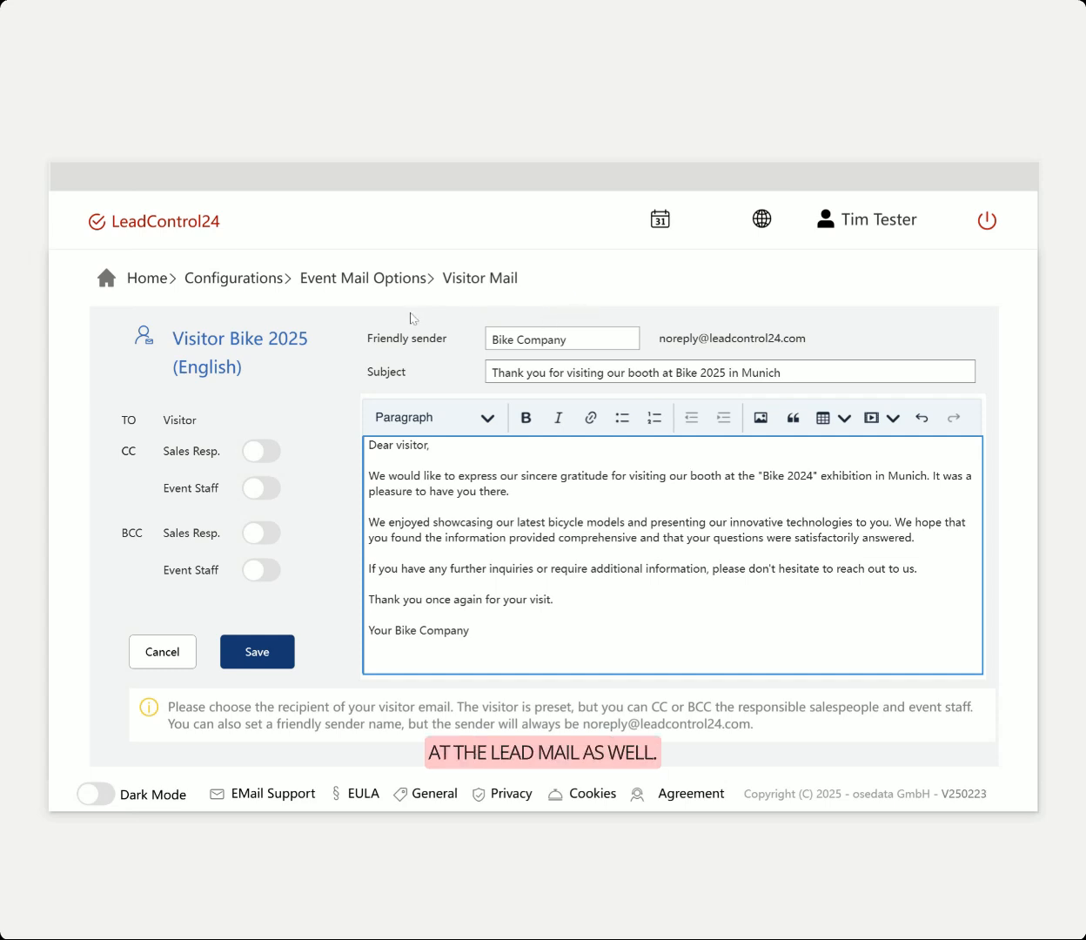
click(369, 277)
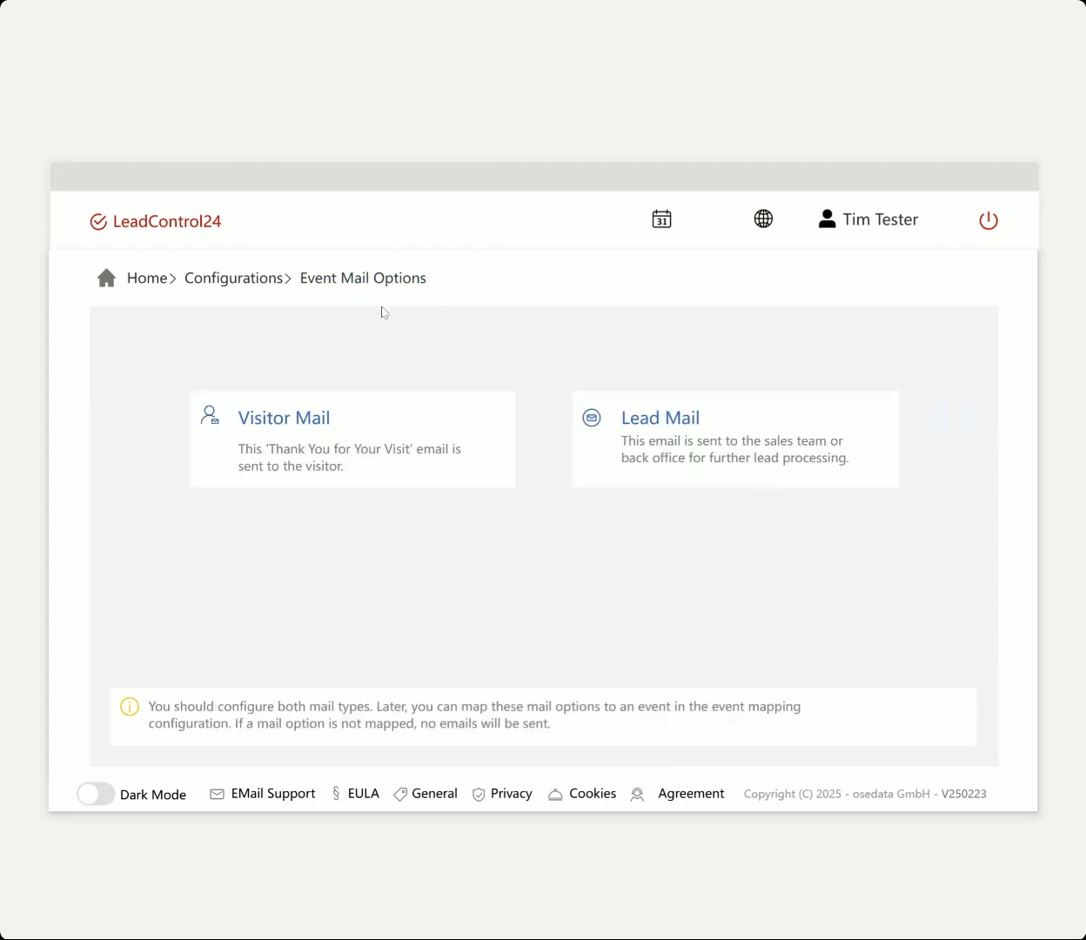
Open the Lead Bike 2025 mail from the Lead Mail list
click(727, 410)
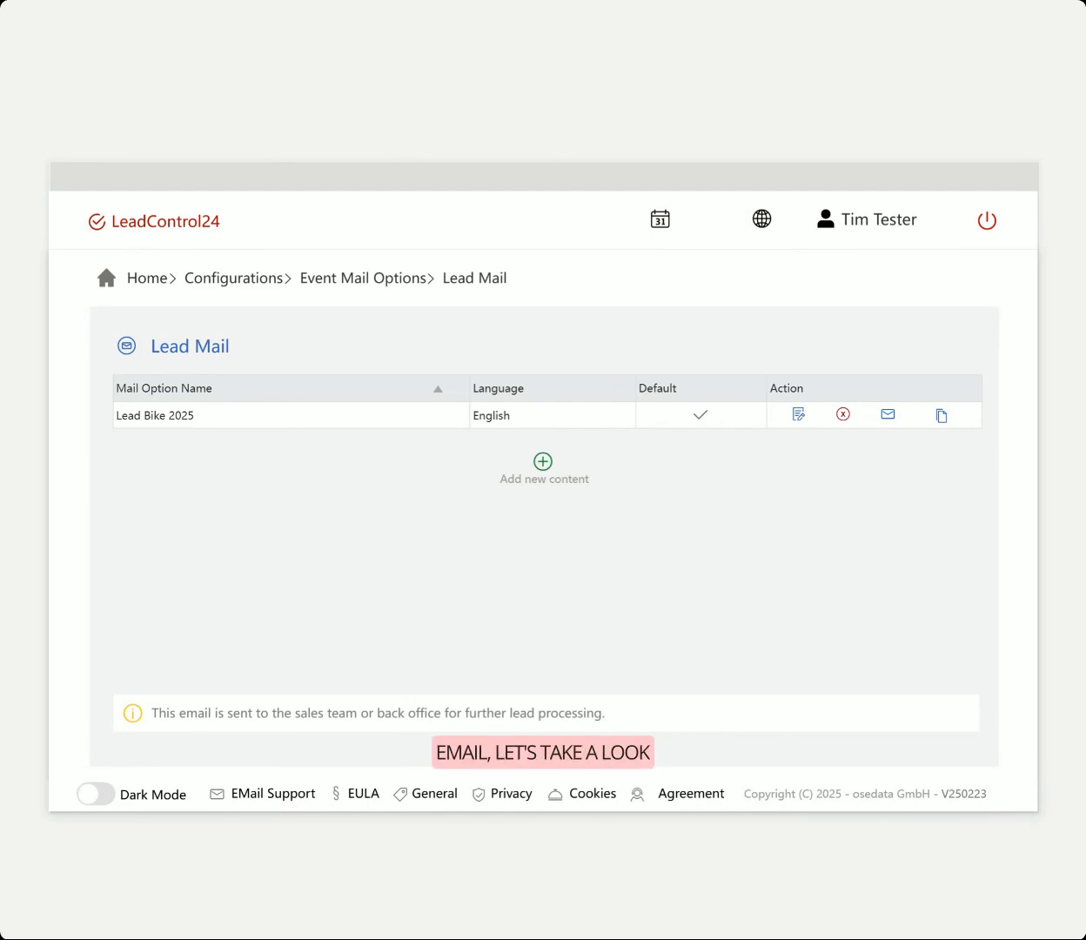
click(888, 415)
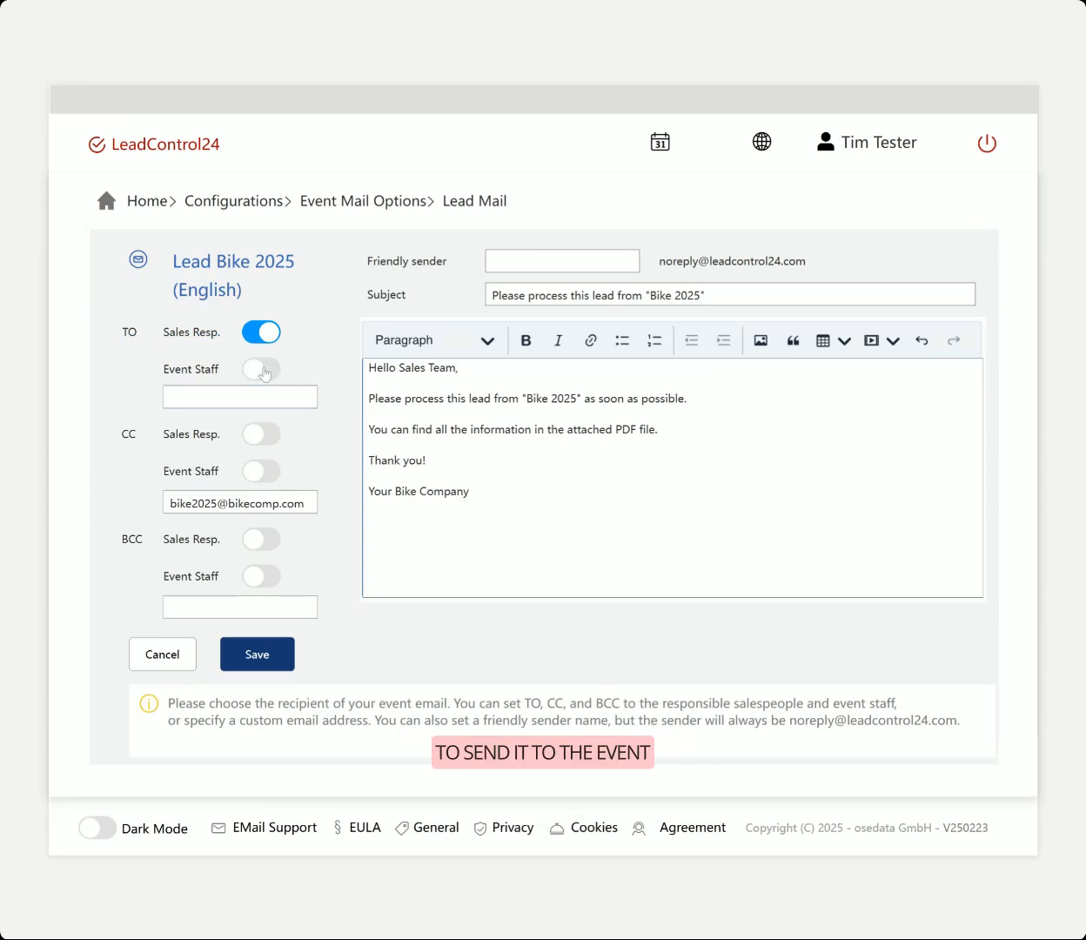
Copy the custom CC address into the custom TO field, keeping the sales rep as recipient
click(266, 334)
click(265, 334)
click(258, 372)
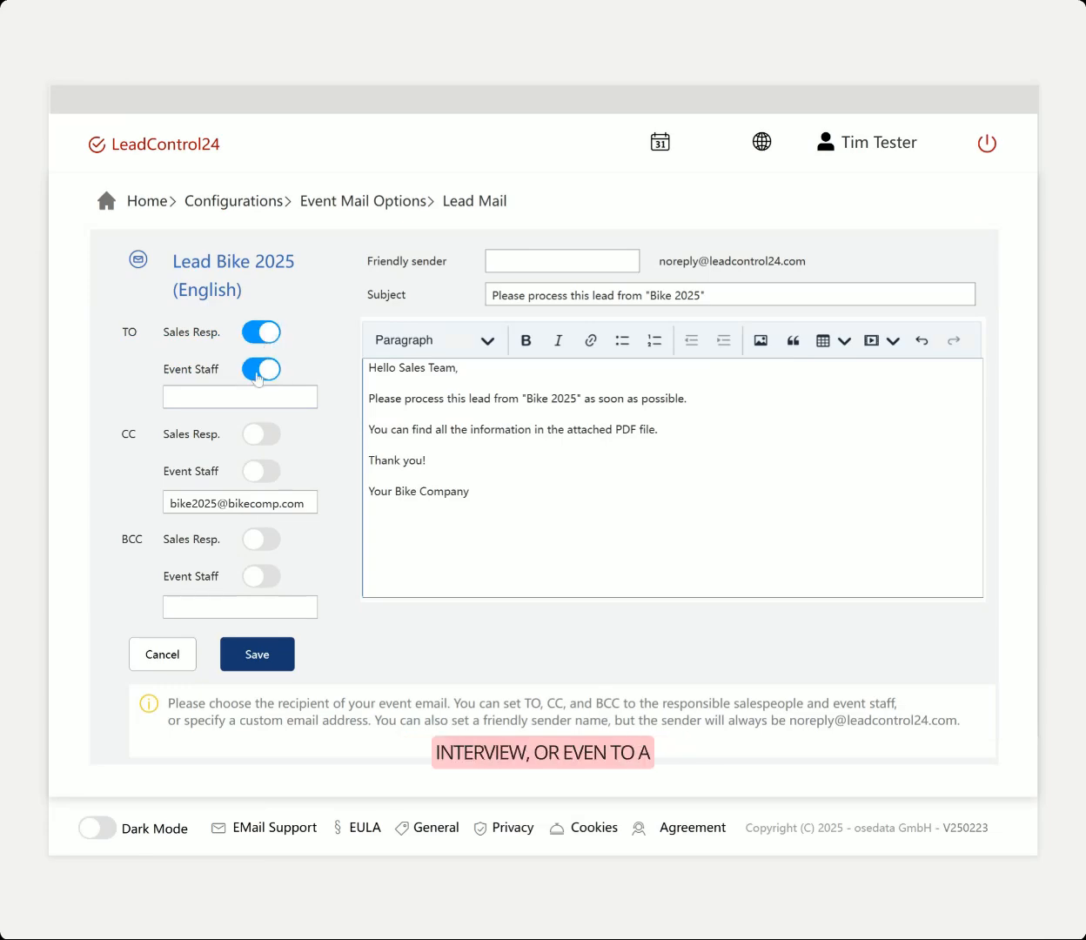
click(258, 373)
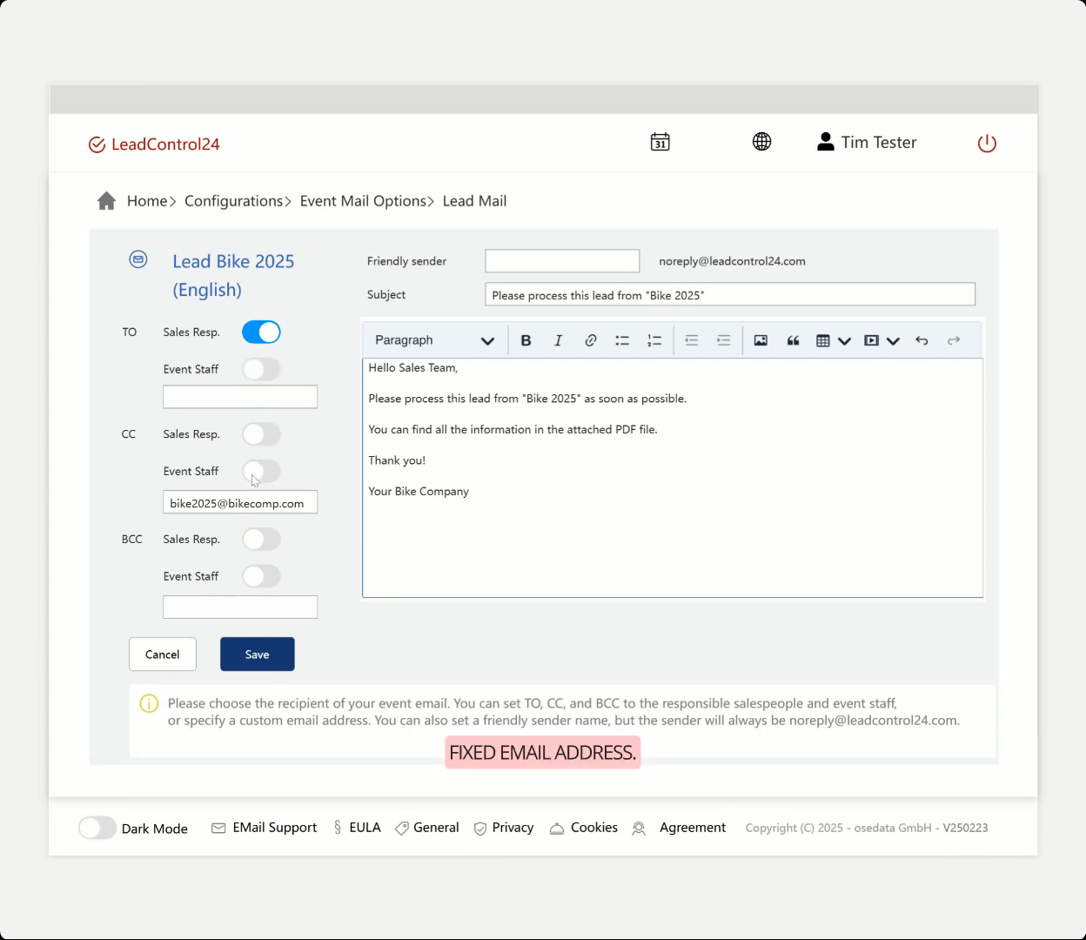
drag(307, 503, 170, 503)
key(ctrl+c)
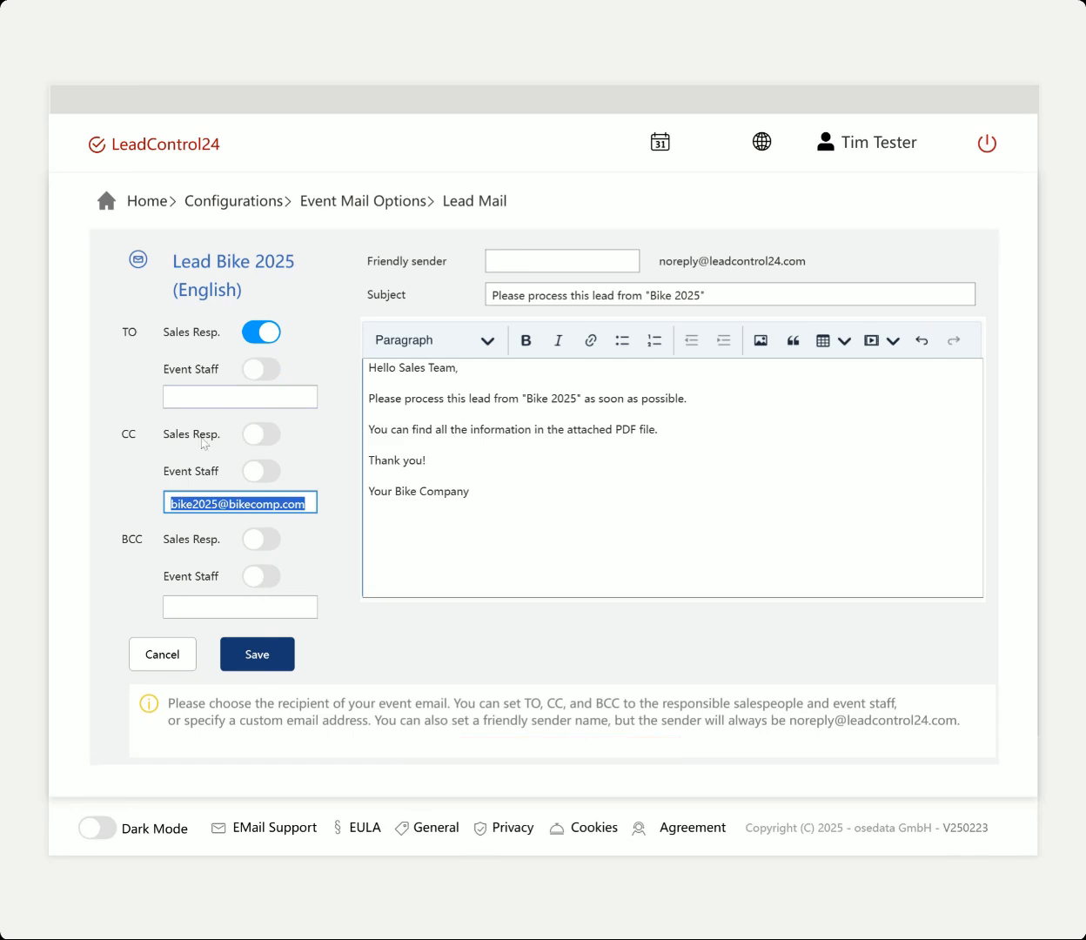
click(248, 397)
key(ctrl+v)
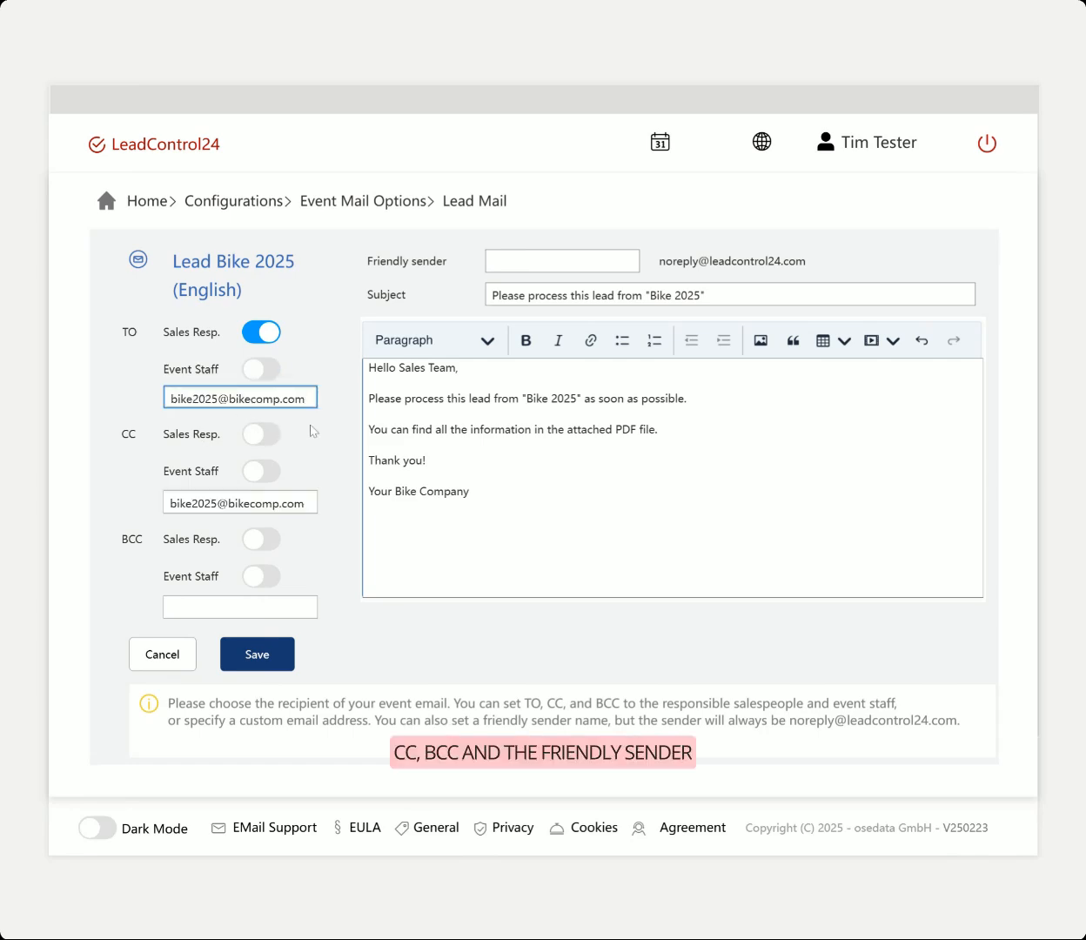
click(426, 461)
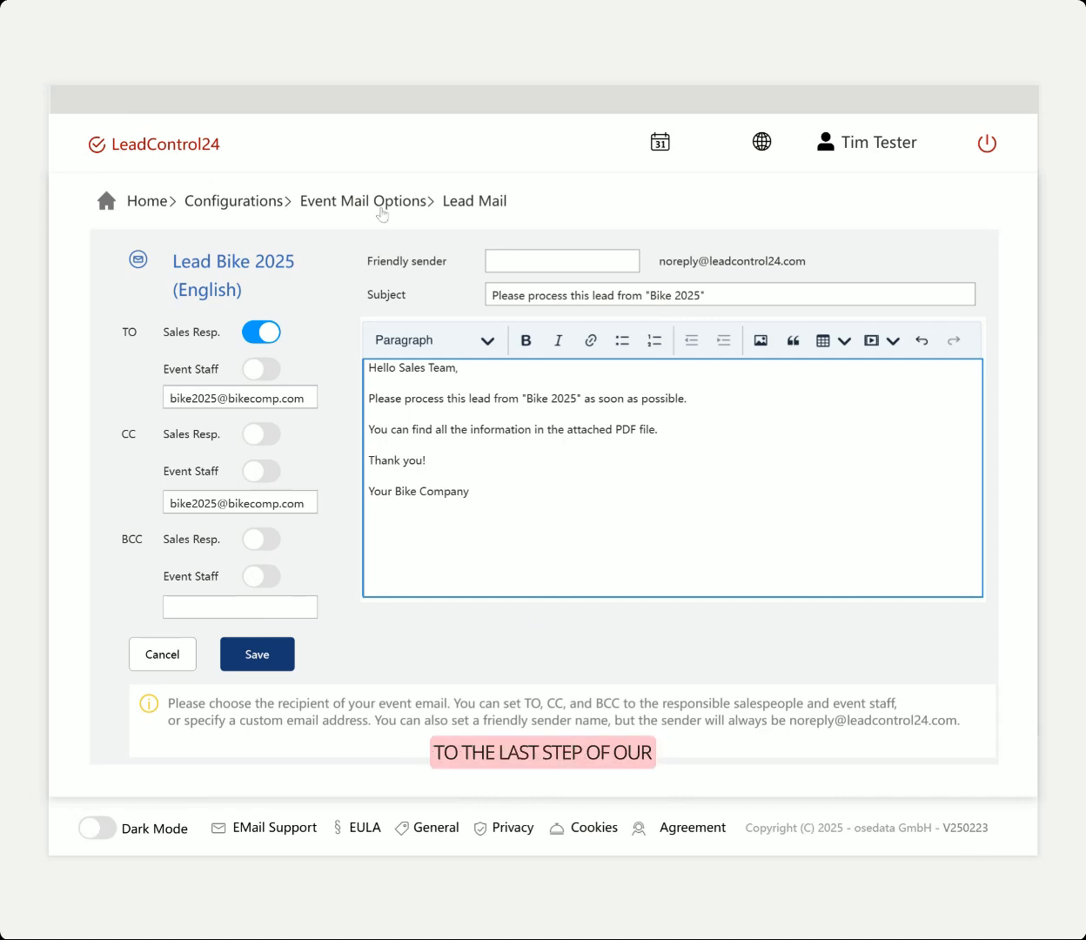
Go back up to Configurations and open Event Mappings for Bike 2025
click(377, 206)
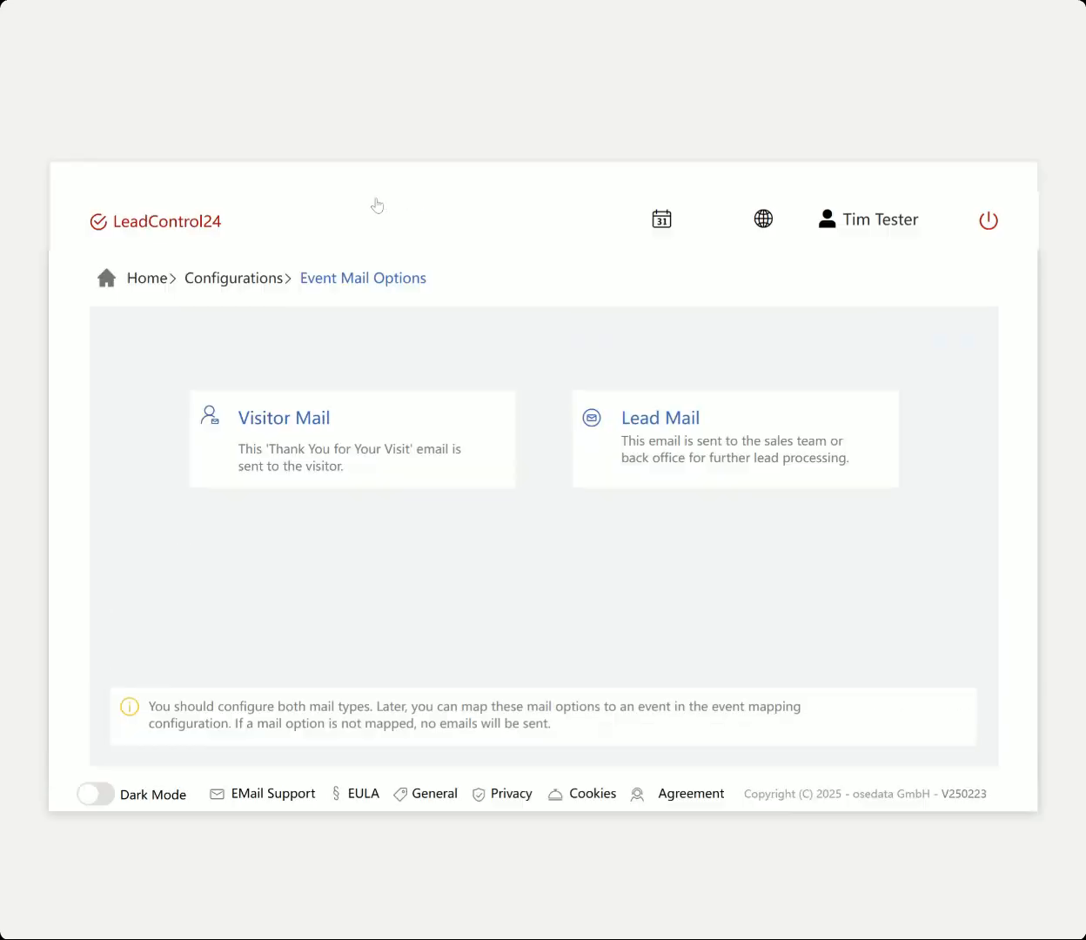
click(261, 281)
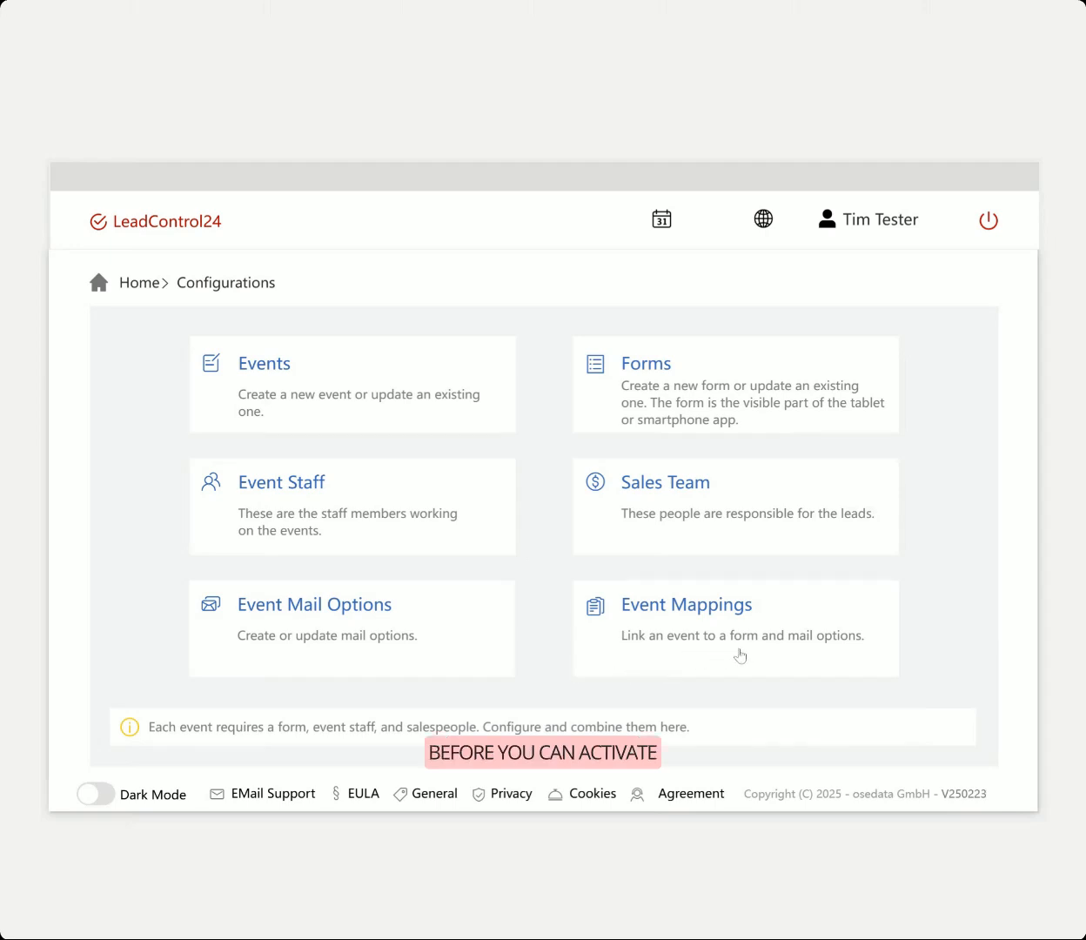
click(805, 609)
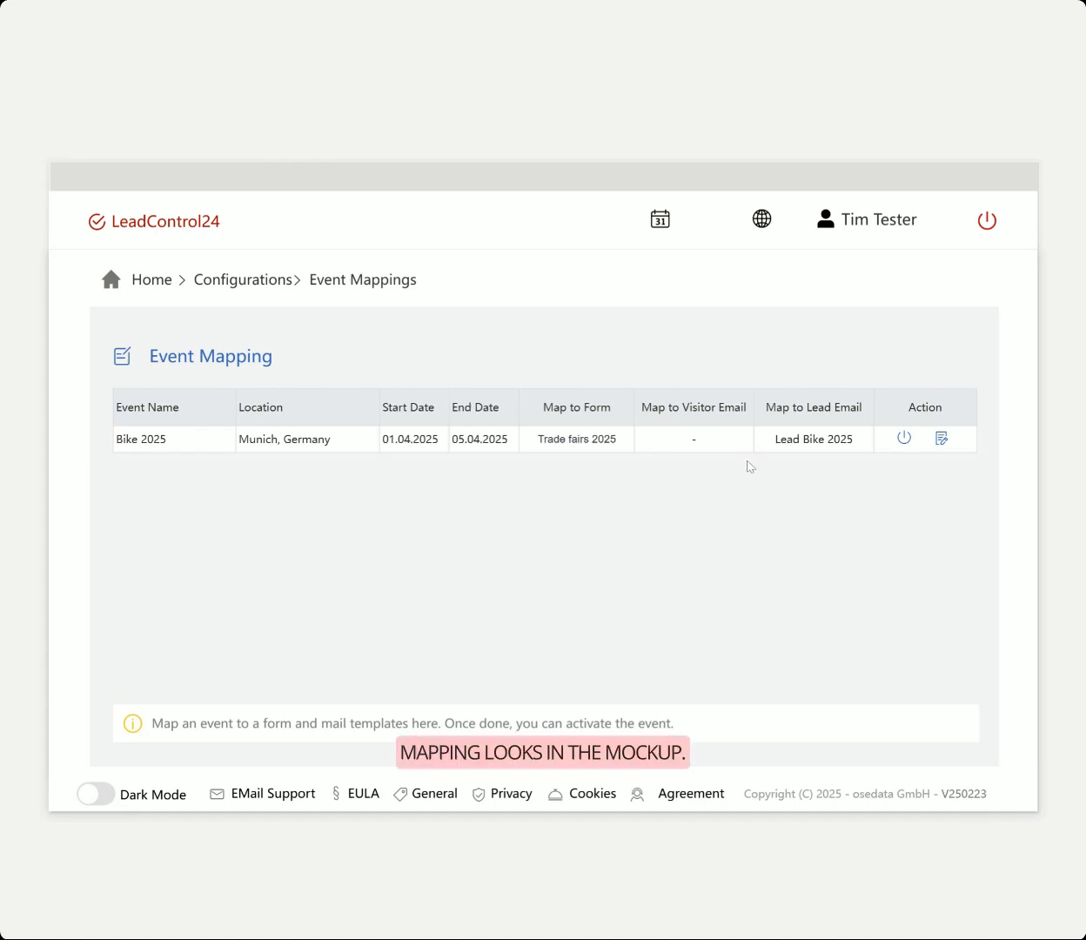
click(942, 438)
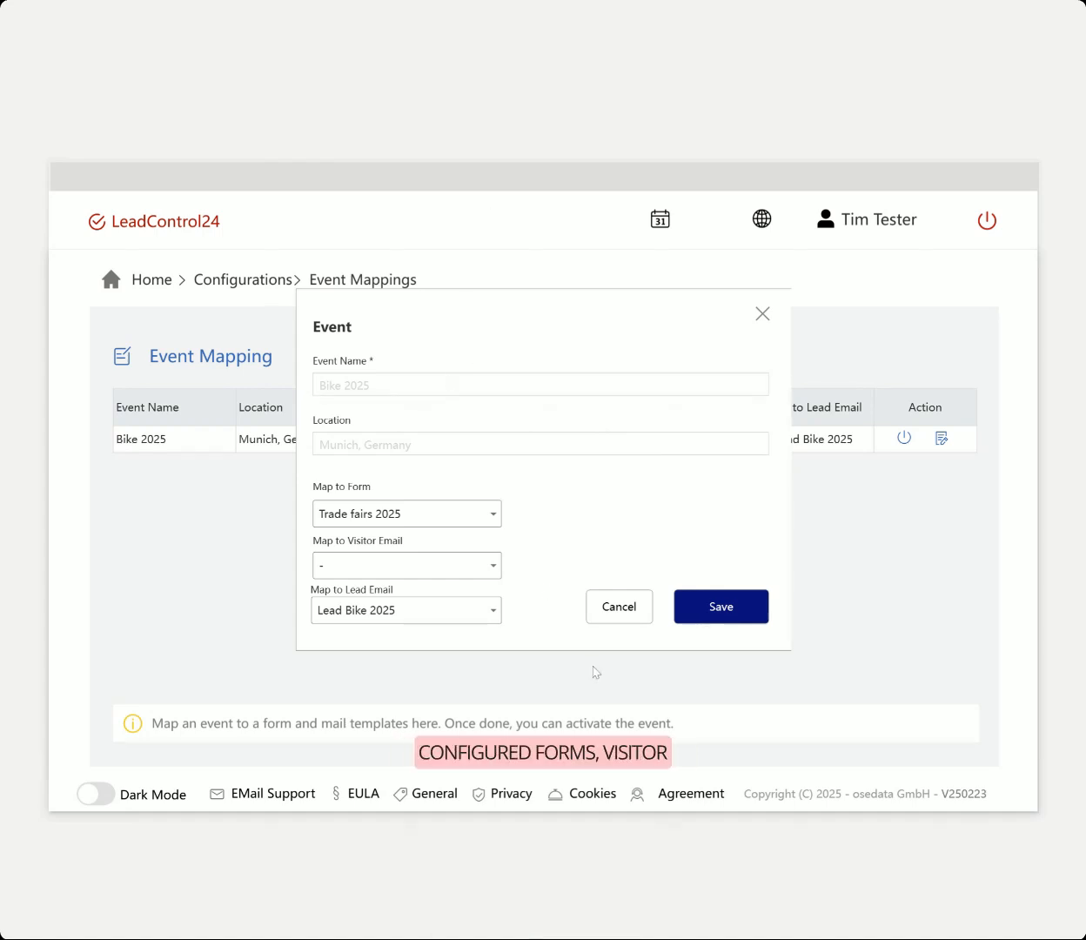
click(734, 605)
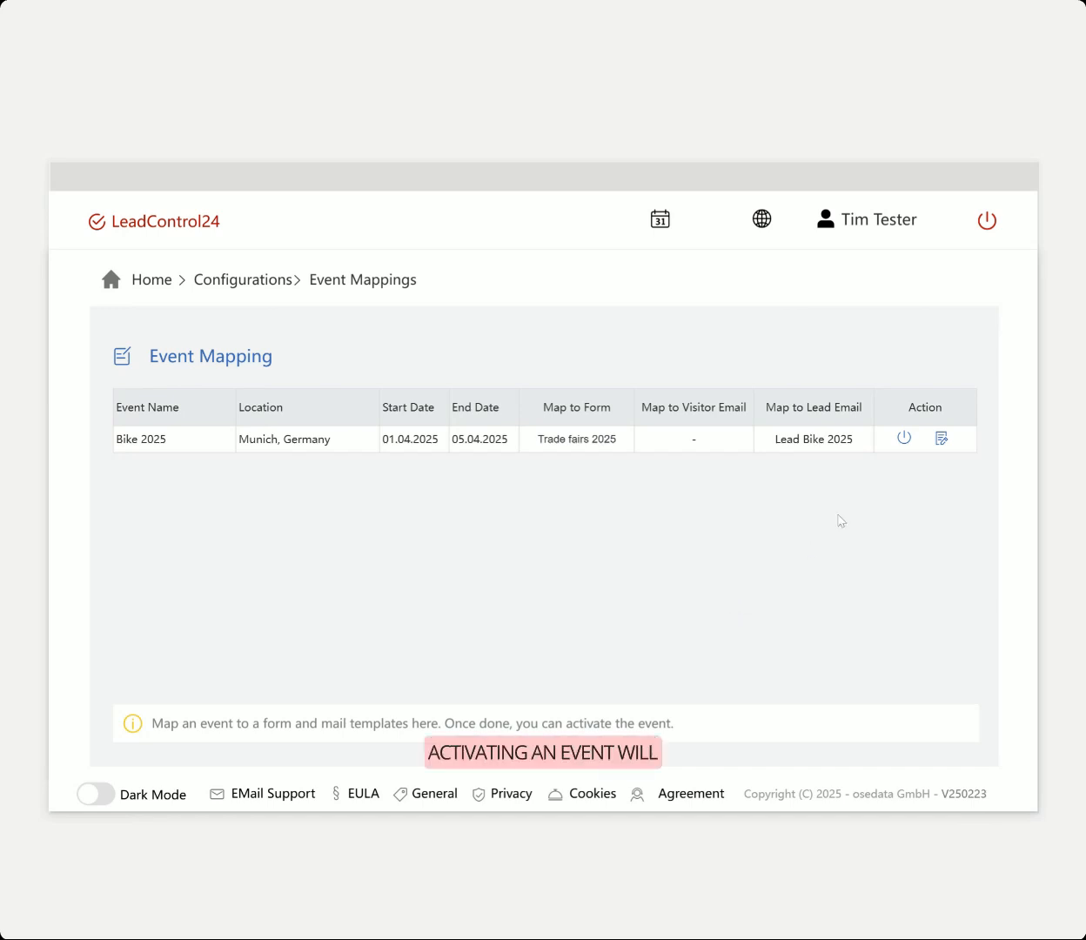
Activate the Bike 2025 event and confirm the activation
click(905, 439)
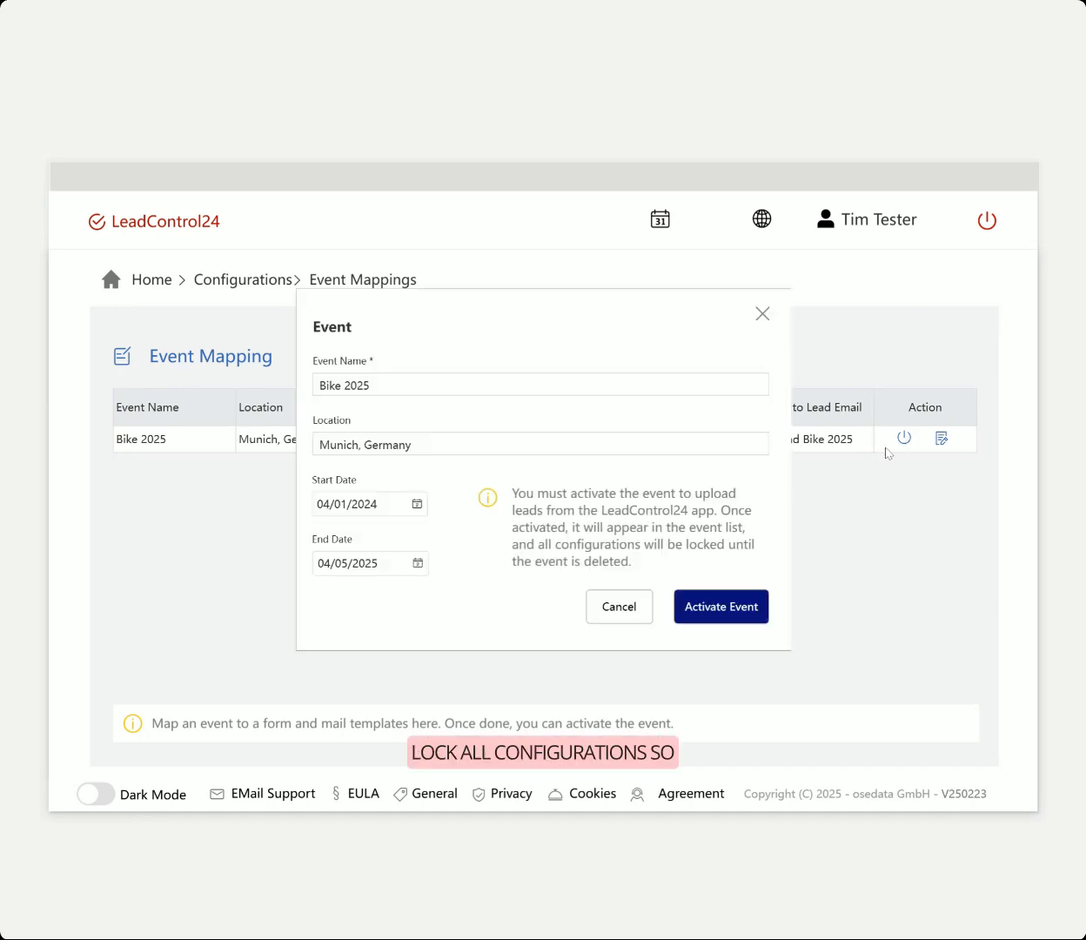
click(702, 609)
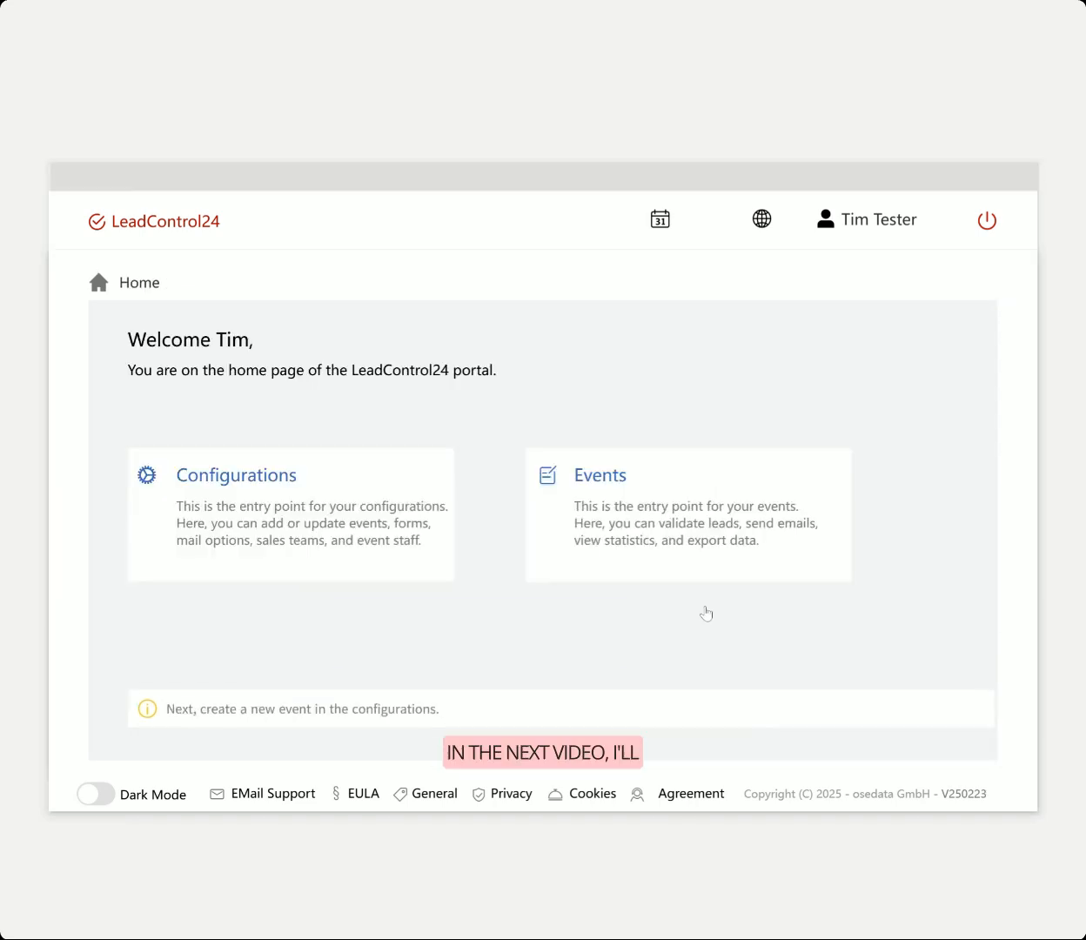